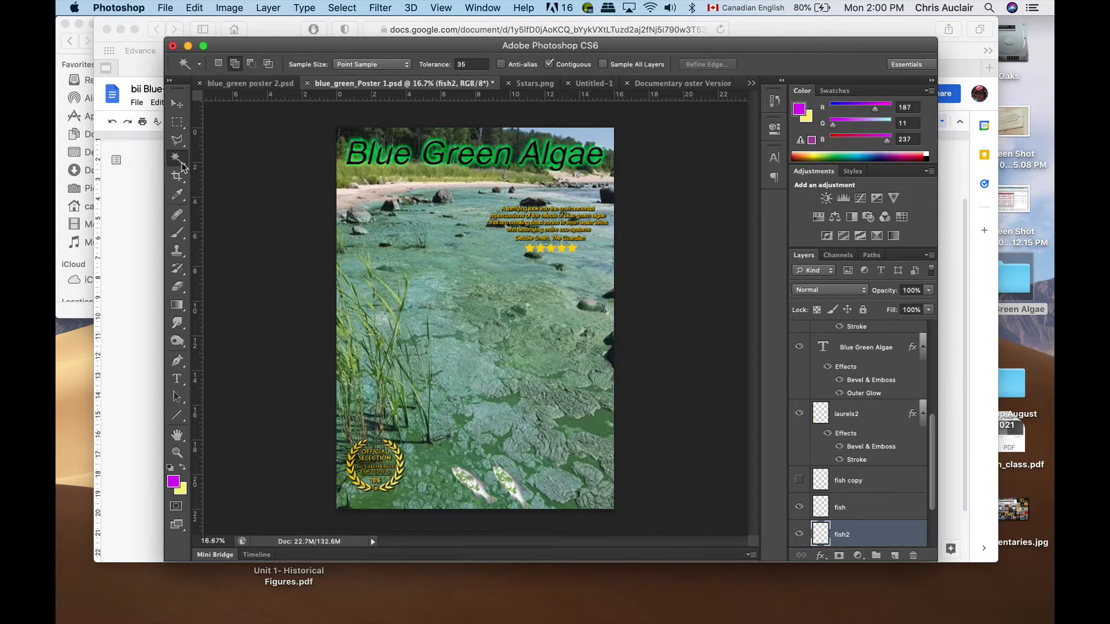
Switch to the Magic Wand tool in New Selection mode and focus the Tolerance field
left_click(177, 158)
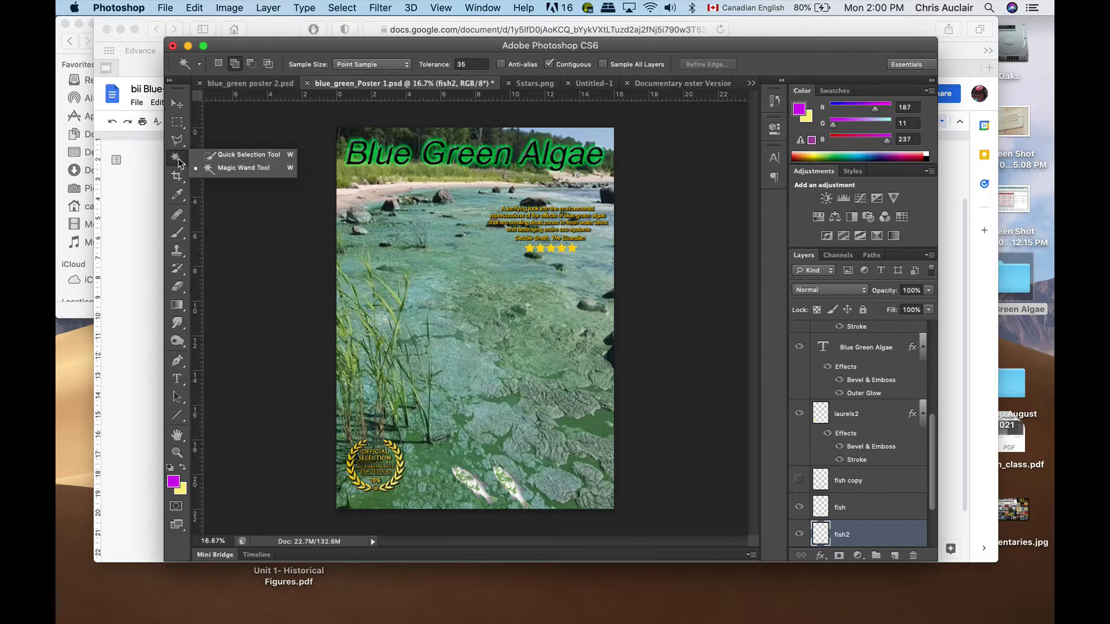
left_click(230, 168)
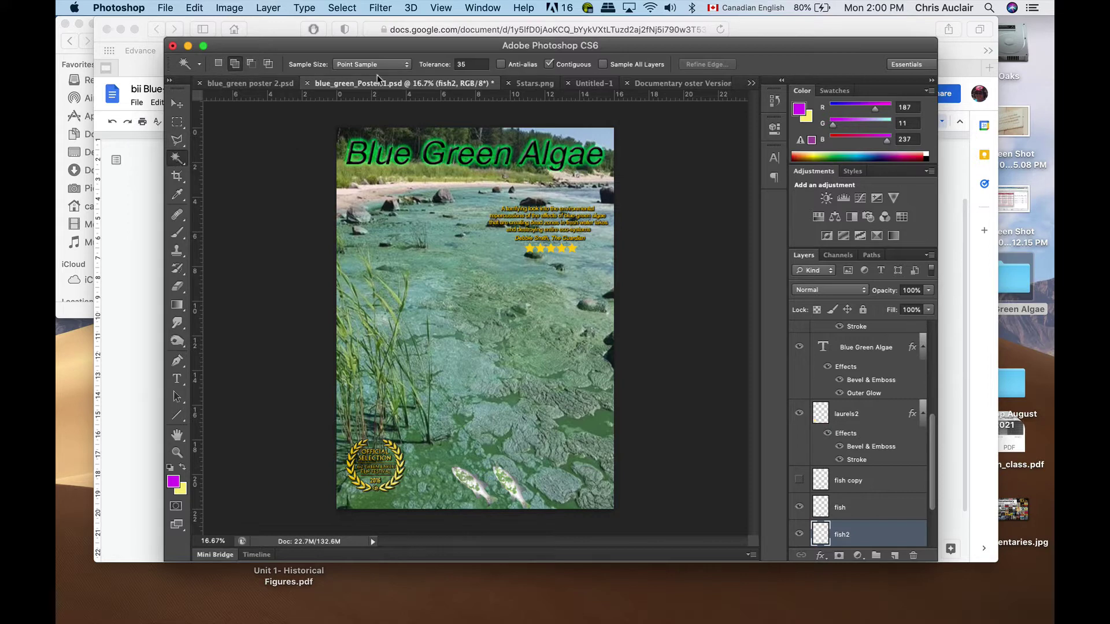
left_click(218, 63)
left_click(468, 64)
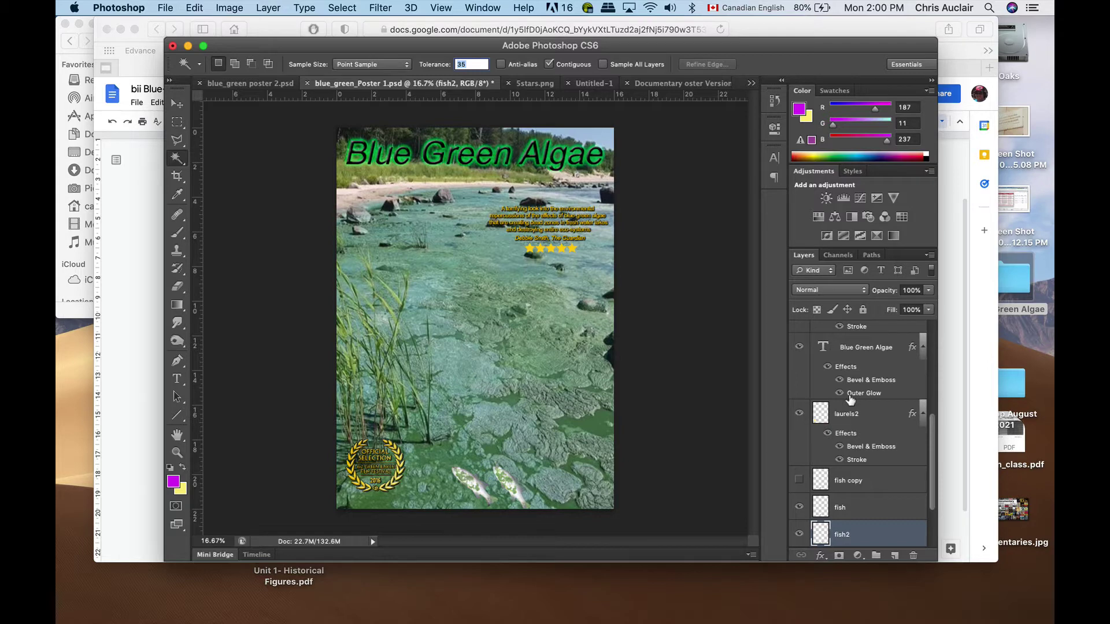
Make 'lake with beach' active and hide the quote, 5 stars, Laurels and Blue Green Algae layers
scroll(841, 380, "up", 5)
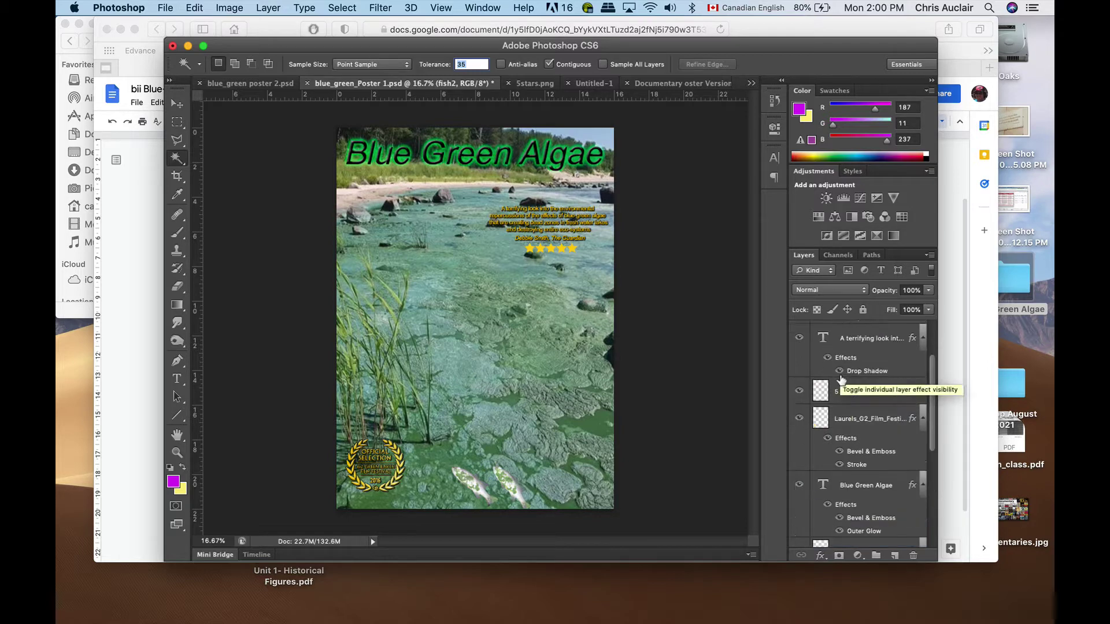
scroll(865, 437, "down", 5)
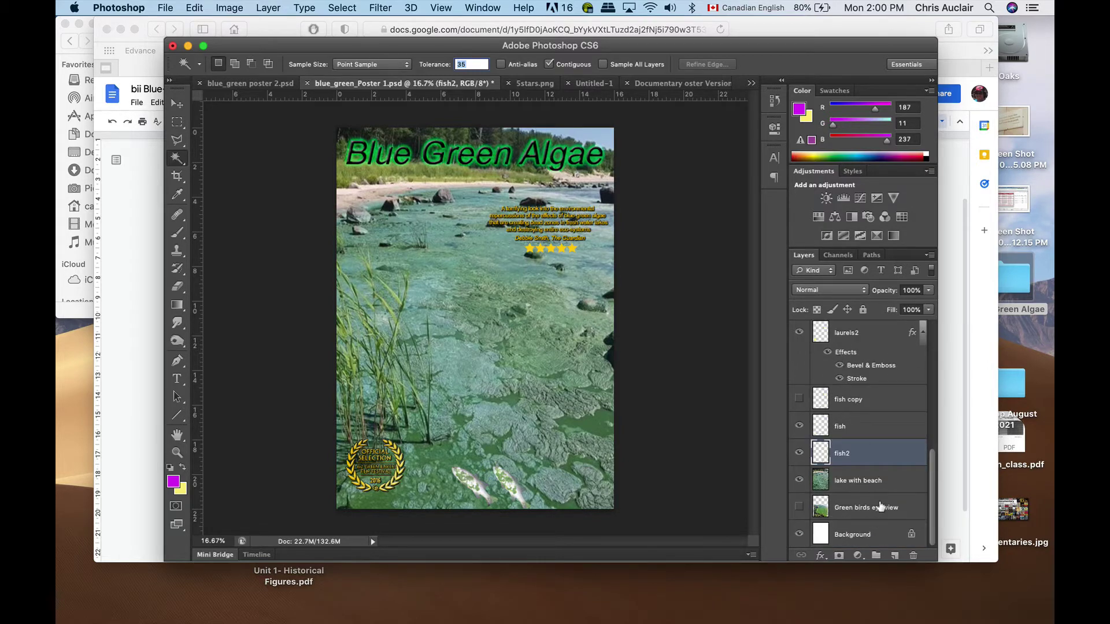
left_click(849, 484)
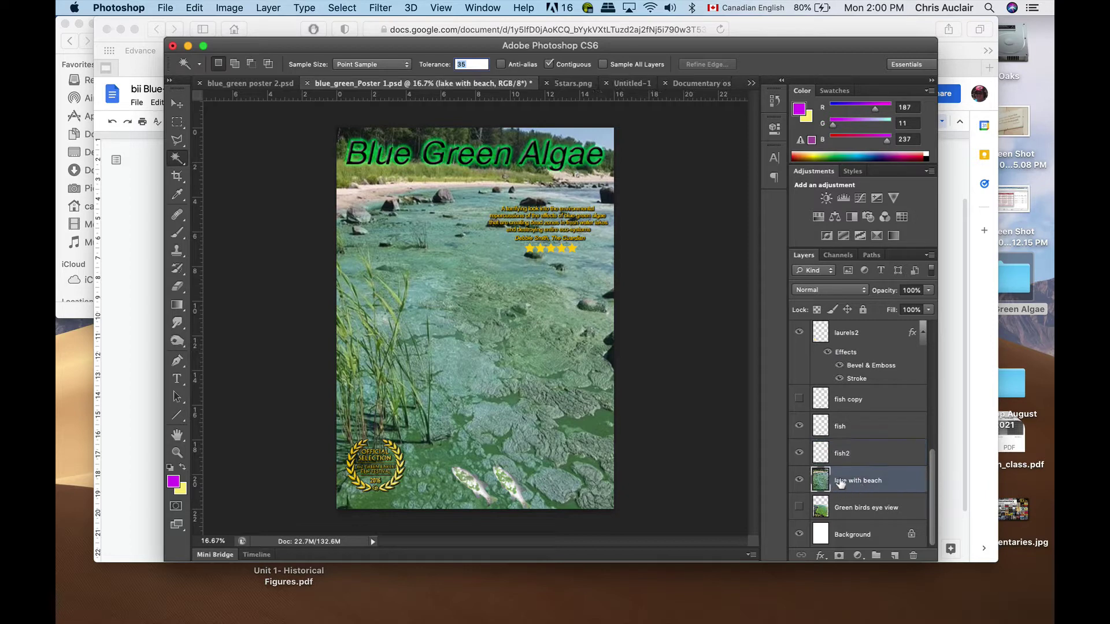
scroll(833, 446, "up", 5)
left_click(799, 416)
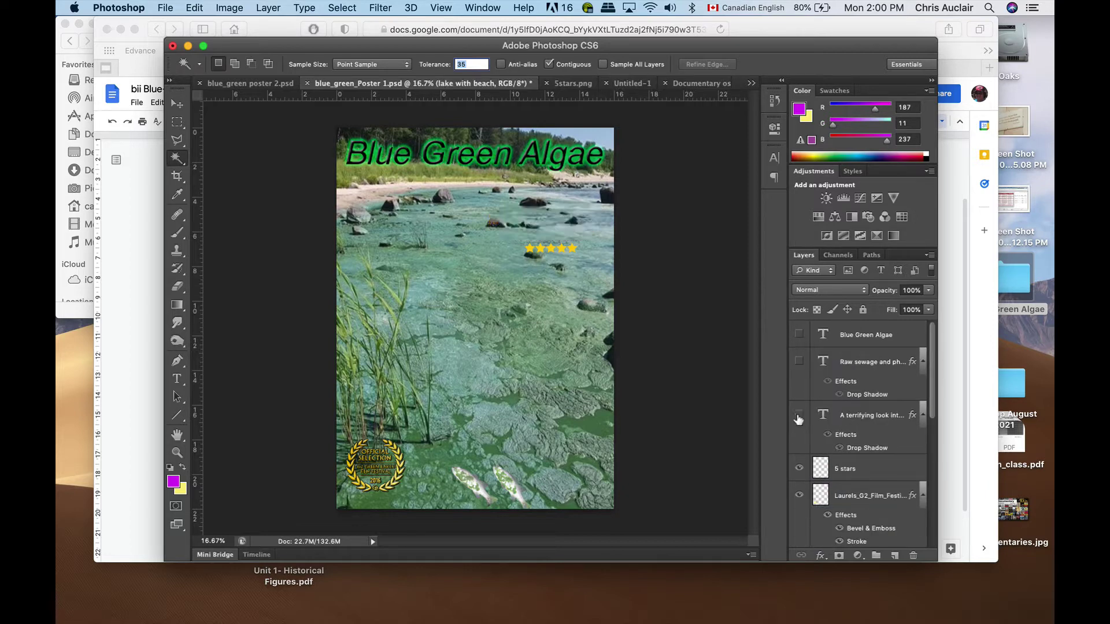
left_click(798, 469)
left_click(800, 496)
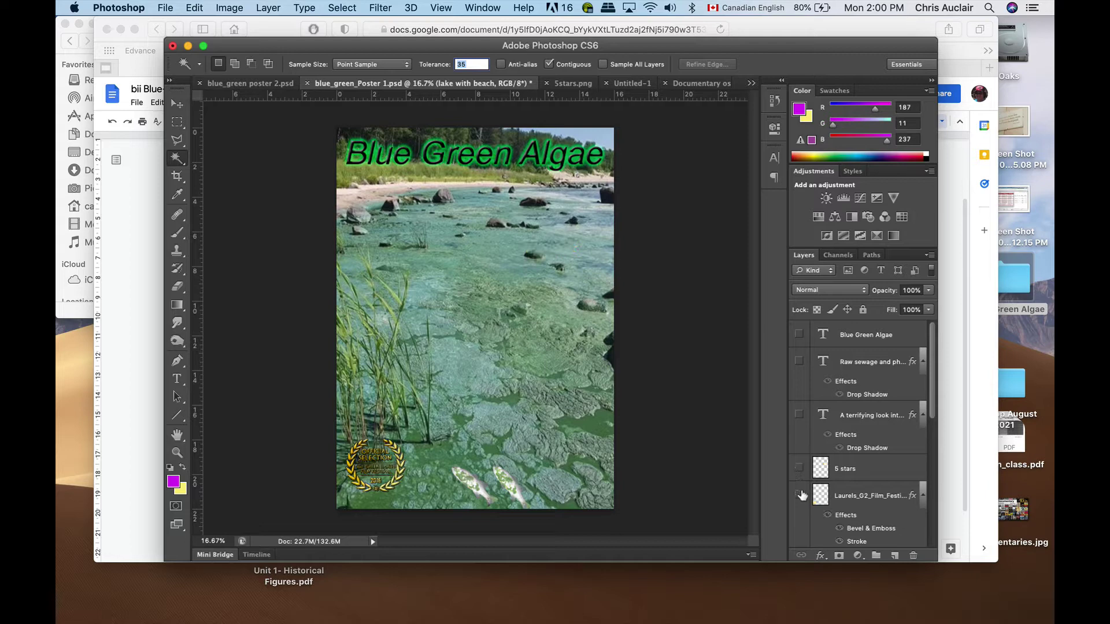
scroll(801, 494, "down", 5)
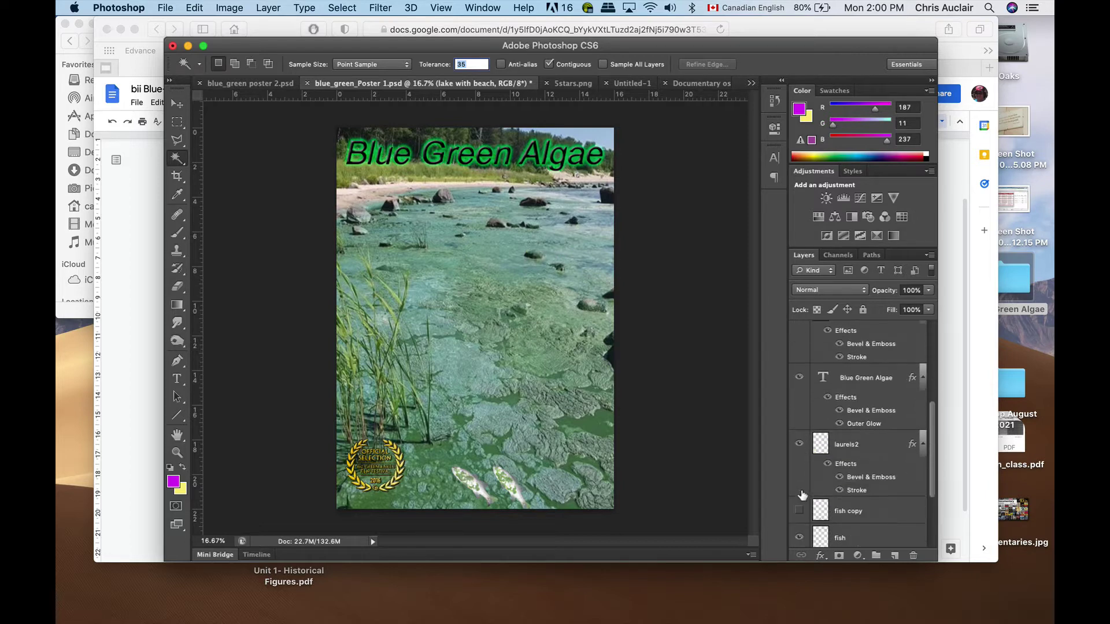
left_click(800, 378)
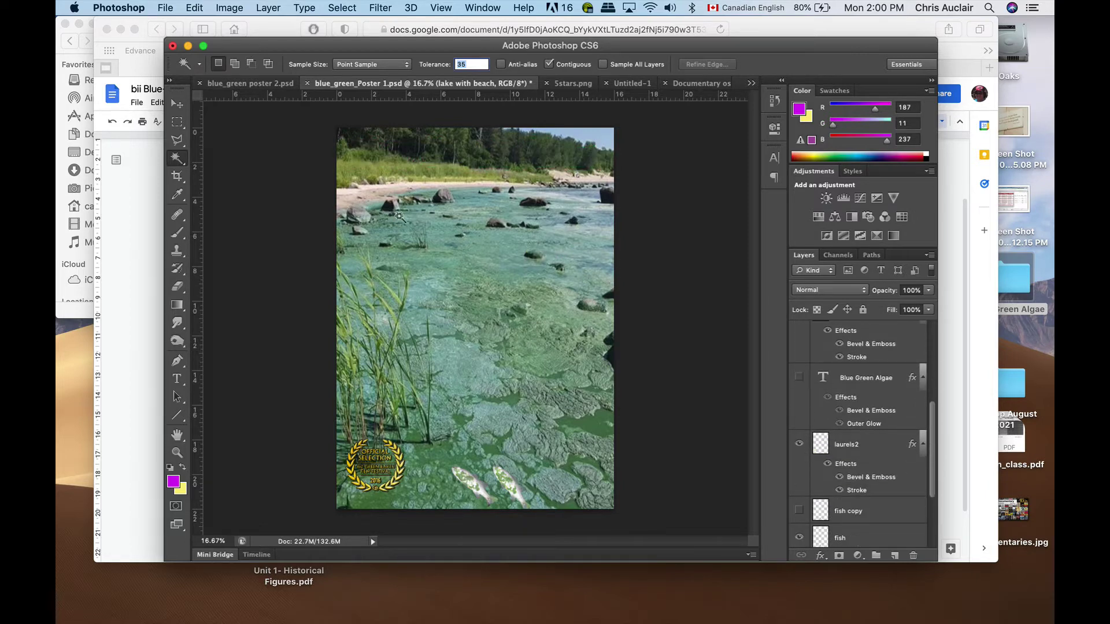
scroll(874, 476, "down", 3)
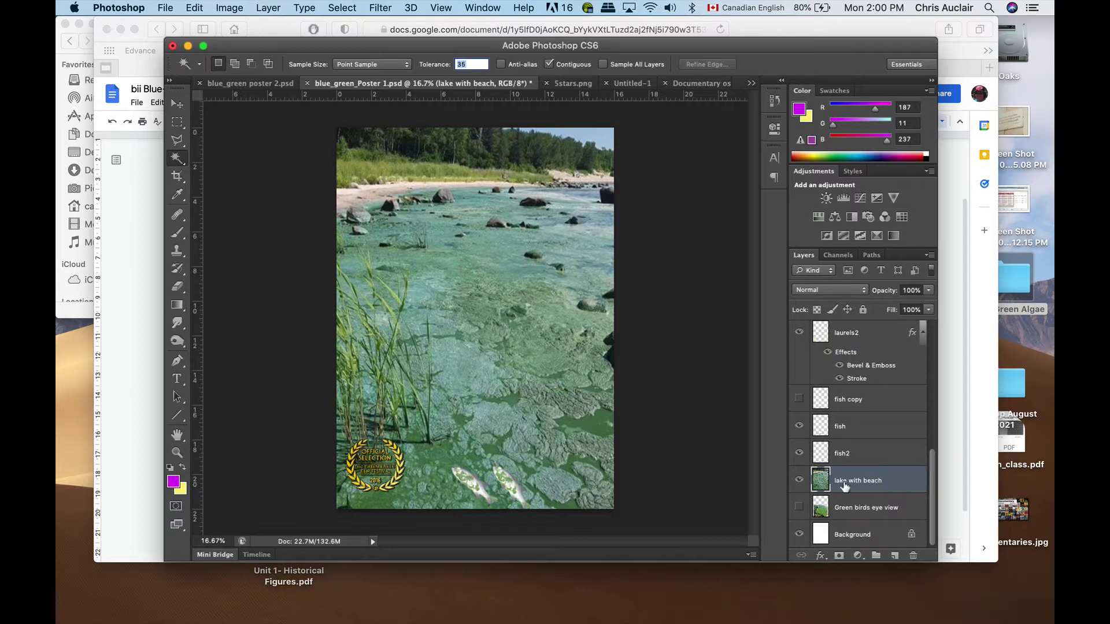
Set tolerance to 1, wand-select a tiny sand patch and zoom in on it
scroll(494, 338, "up", 5)
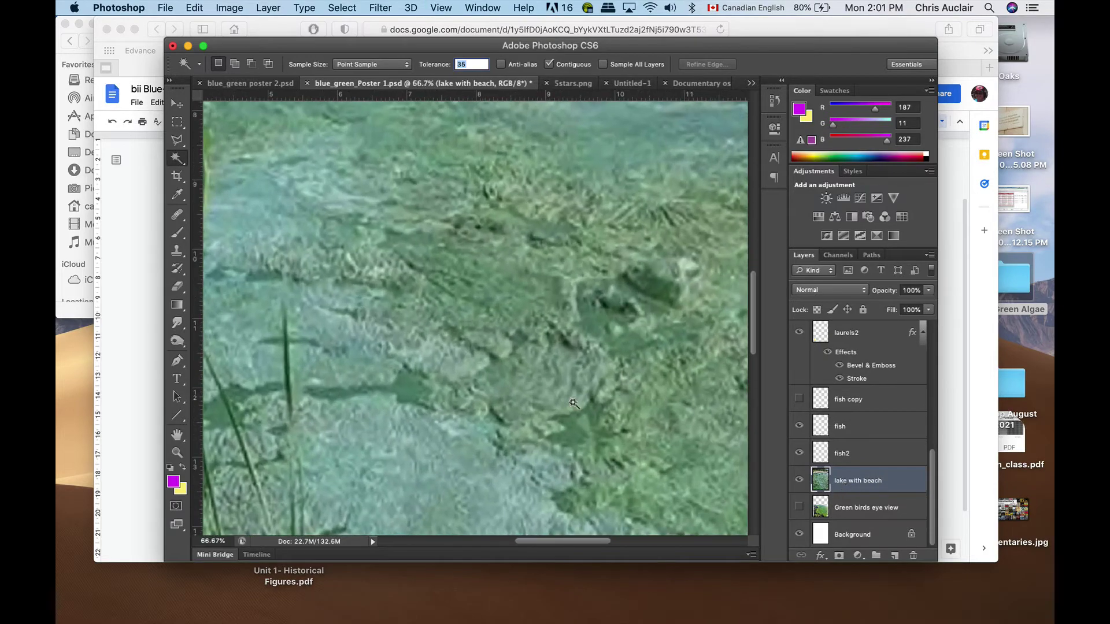
scroll(494, 338, "up", 3)
scroll(463, 335, "left", 4)
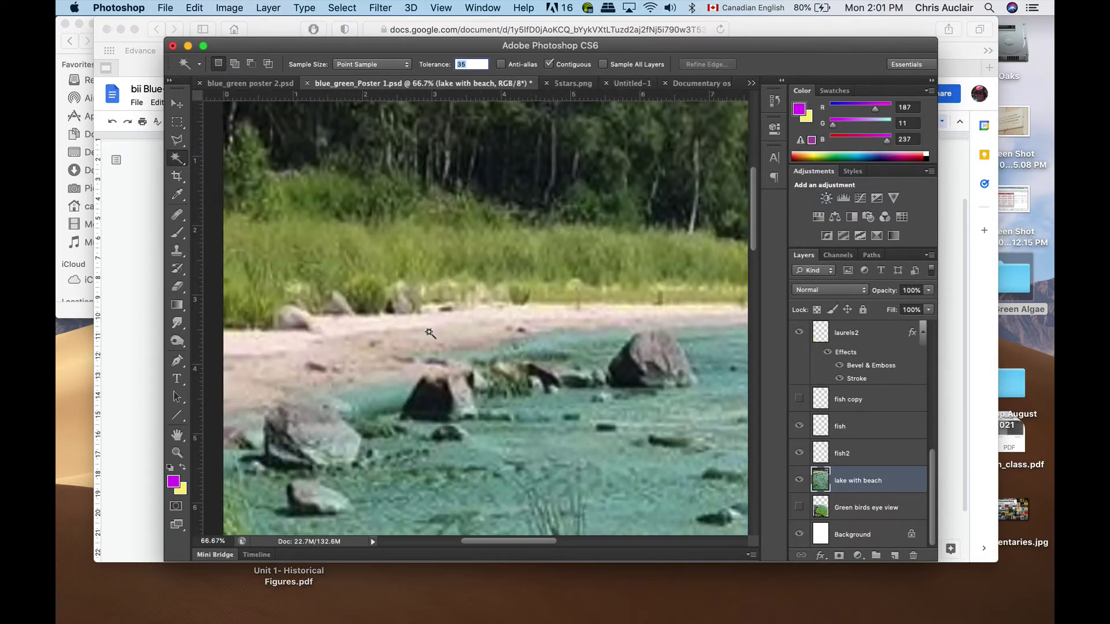
double_click(475, 65)
type("1")
left_click(428, 333)
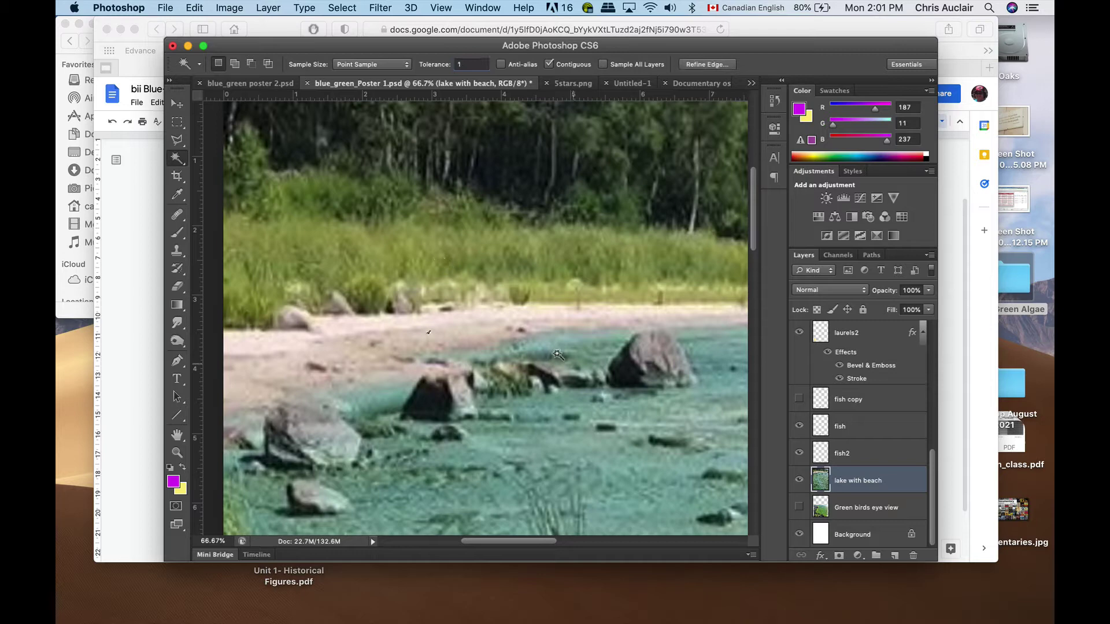
key("super+equal")
key("super+equal")
key("super+equal")
key("super+equal")
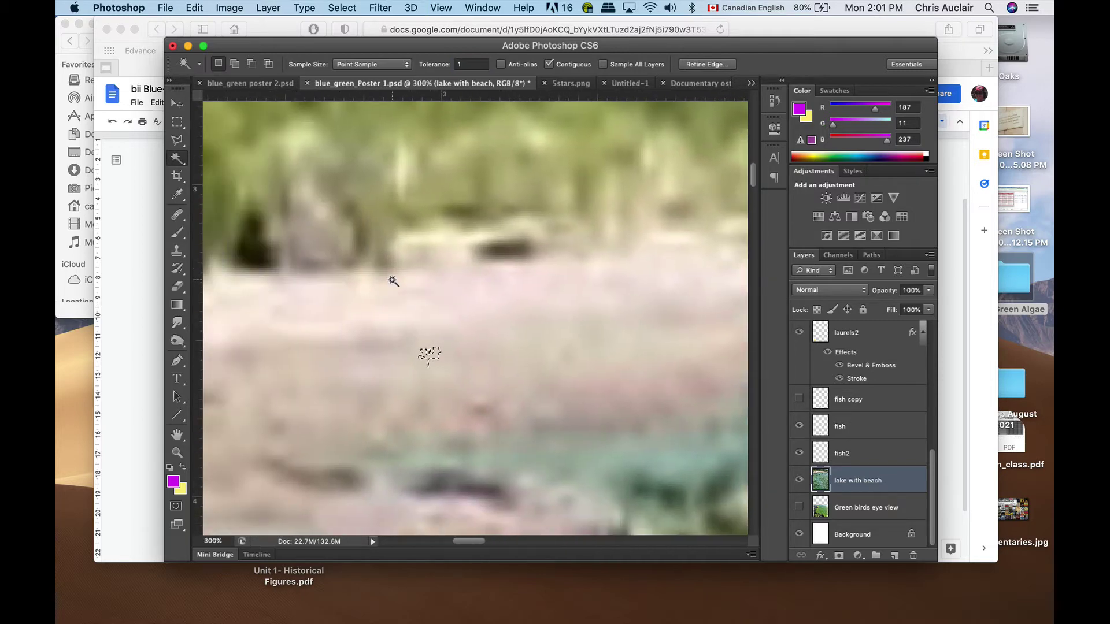
key("super+equal")
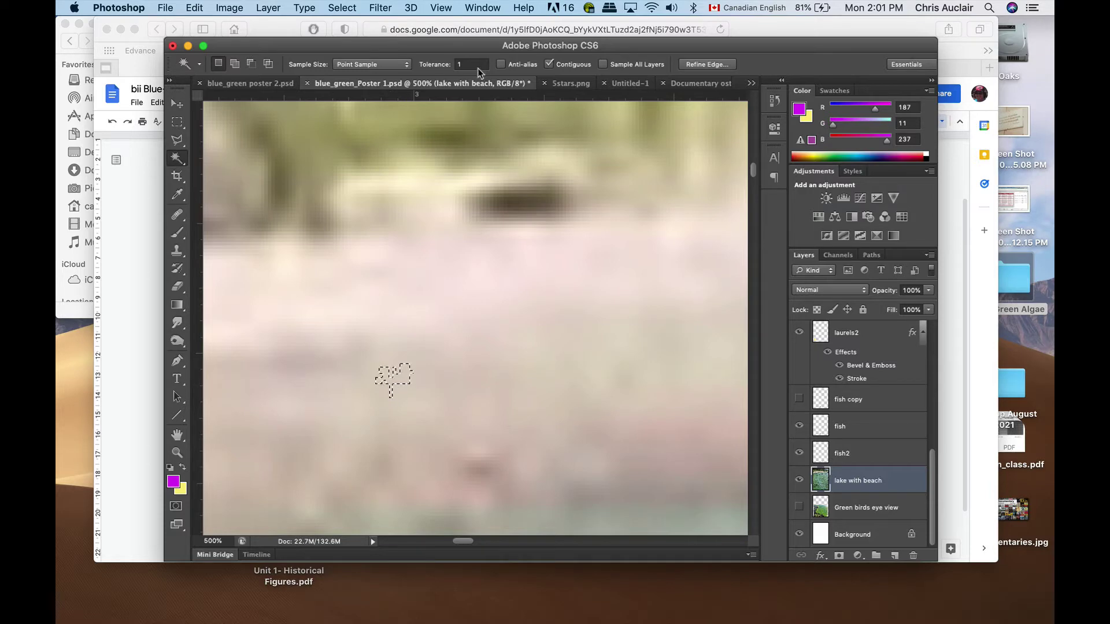
Retry at tolerance 7, undo the oversized selection, zoom out and set tolerance to 32
key("Return")
type("7")
left_click(432, 375)
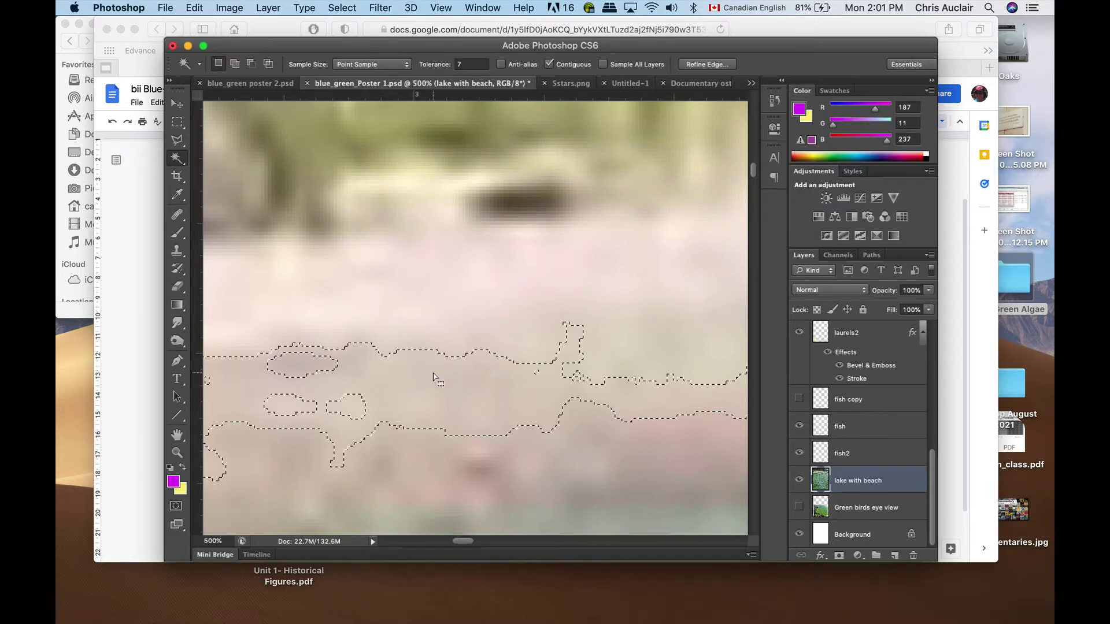
key("super+z")
key("super+minus")
key("super+minus")
key("super+minus")
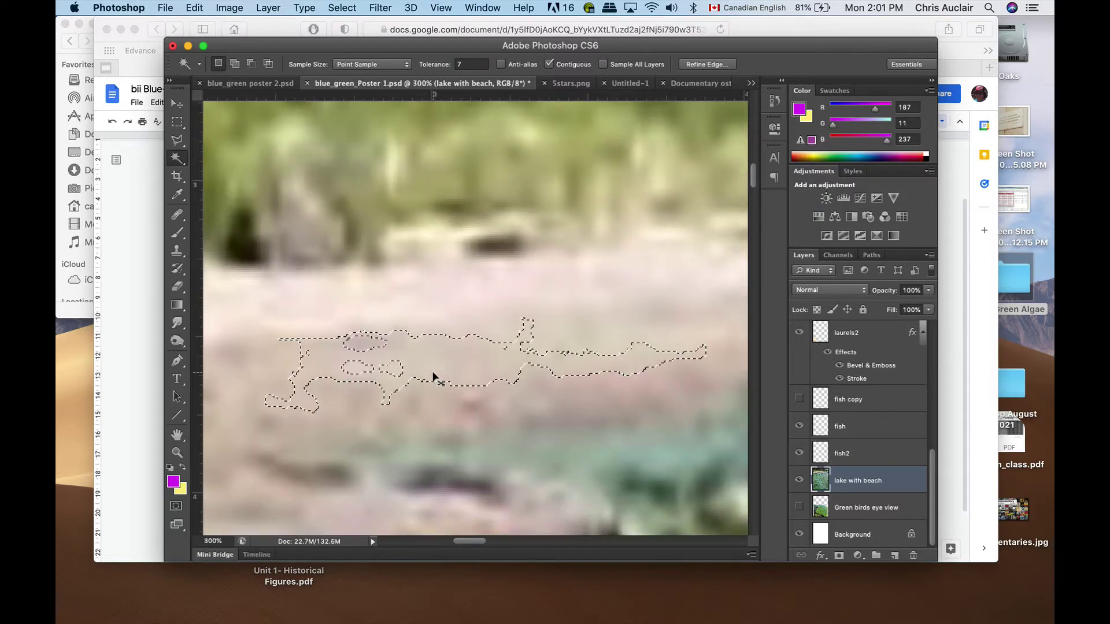
key("super+minus")
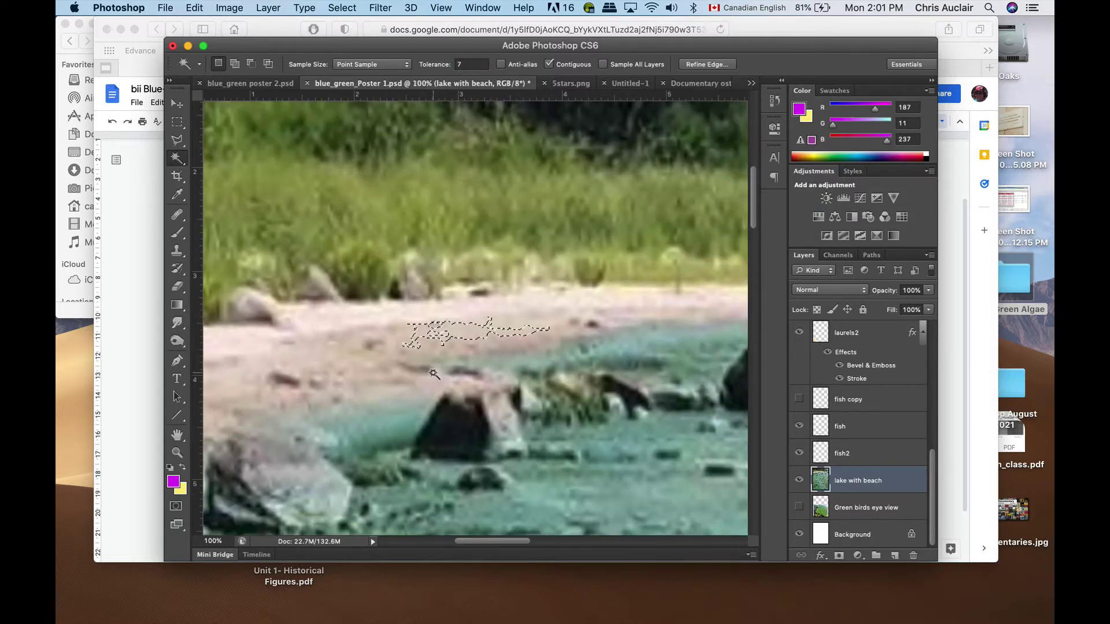
left_click(462, 62)
type("32")
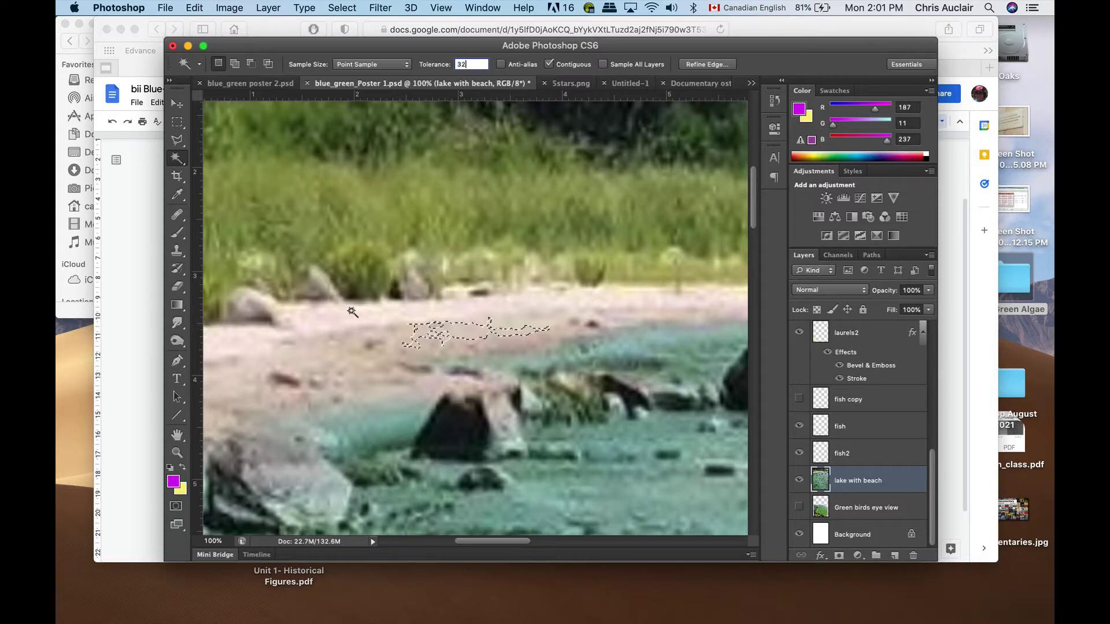
Deselect, test wand picks on the beach, grass and dark trees, then clear the selection
left_click(342, 7)
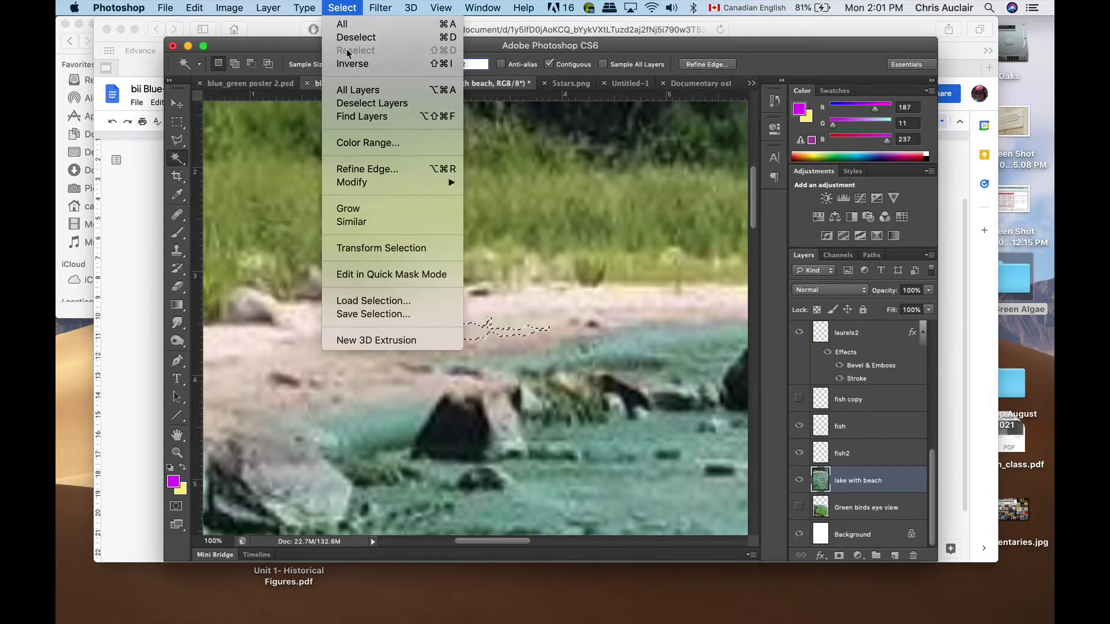
left_click(356, 37)
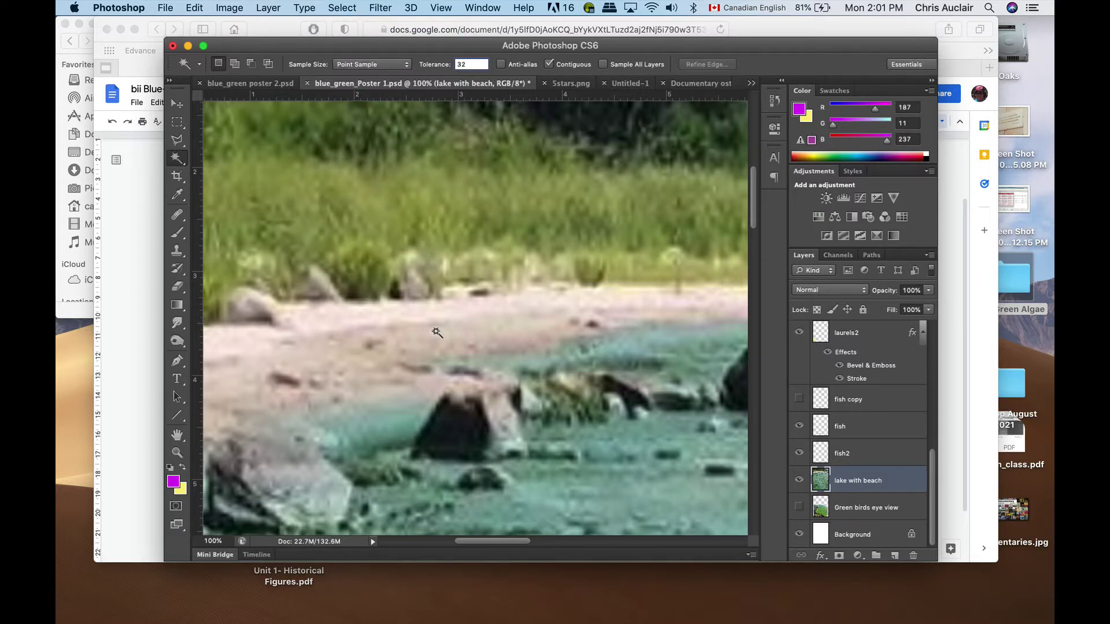
left_click(436, 332)
key("super+minus")
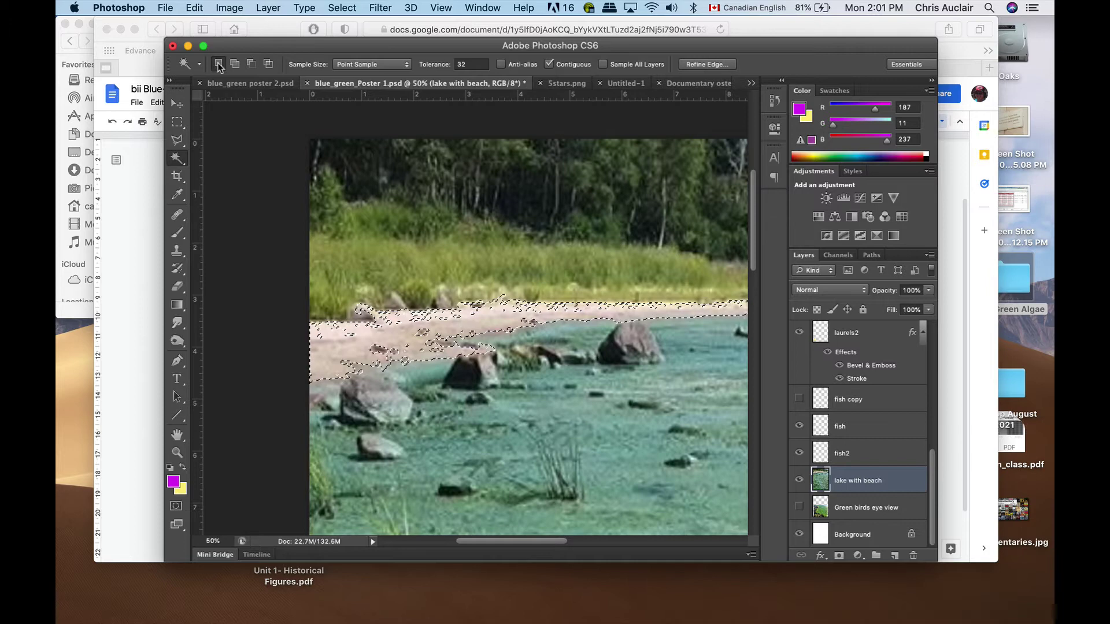
left_click(397, 258)
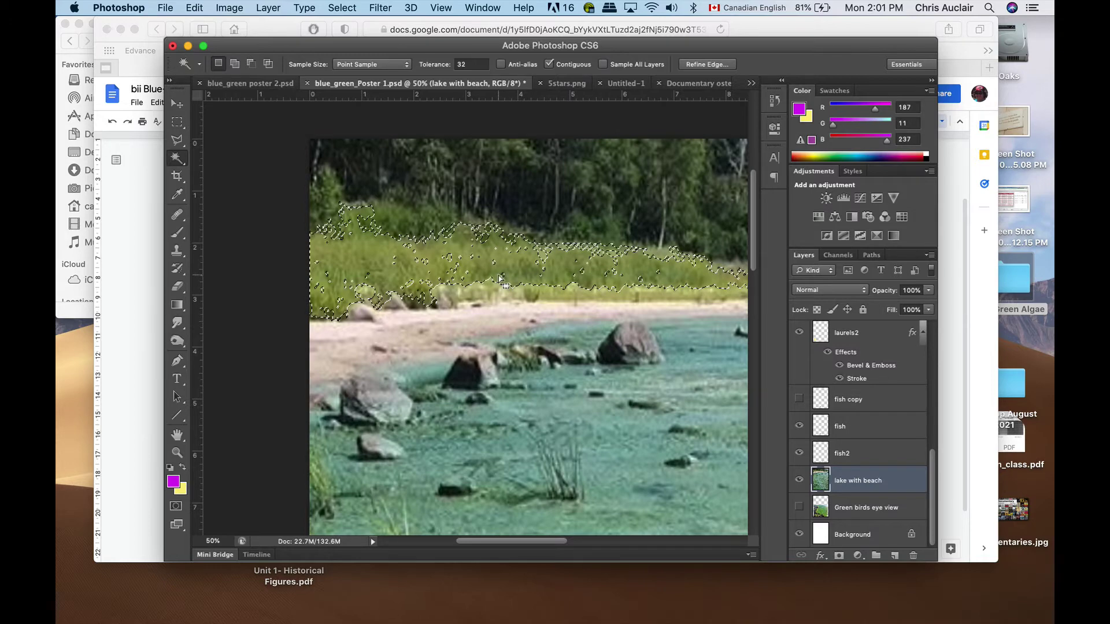
left_click(517, 190)
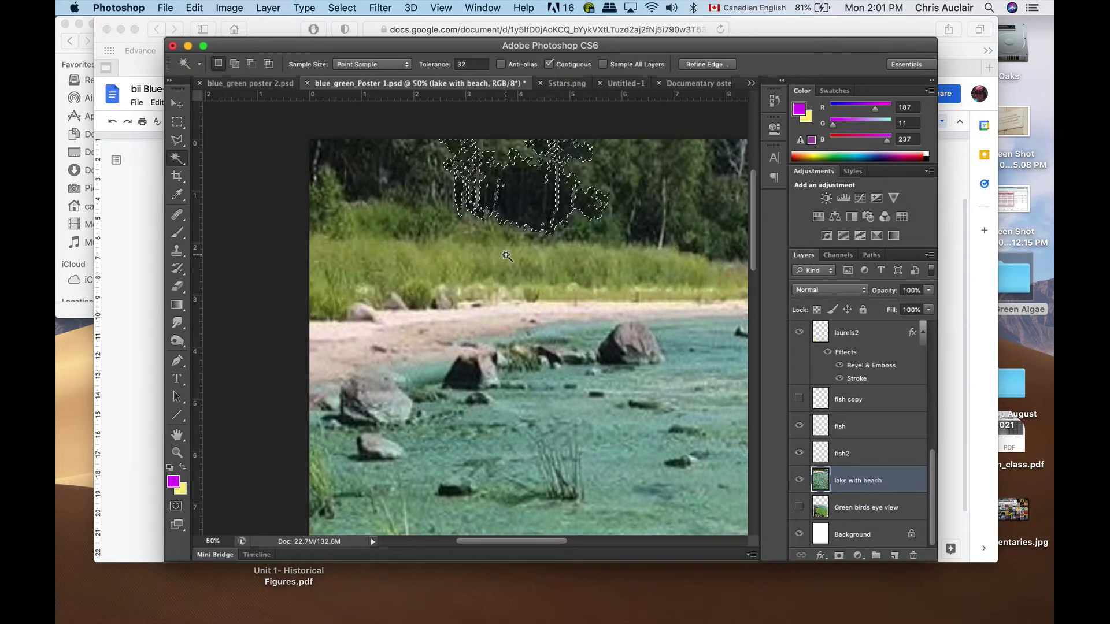
key("super+d")
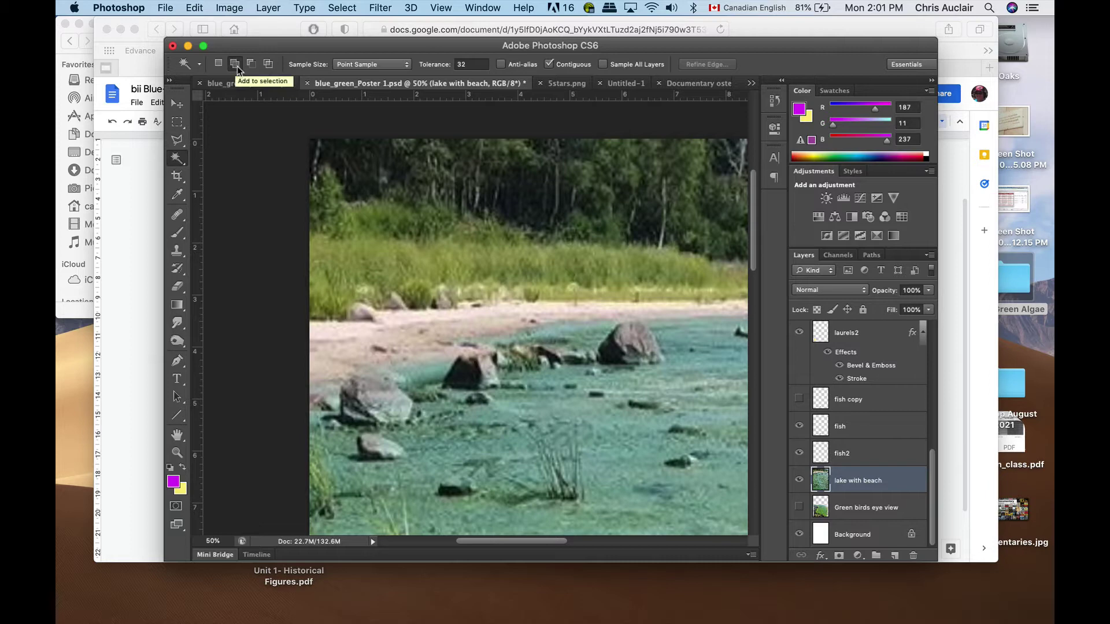
Wand-select the sandy beach and lower the tolerance to 14
left_click(416, 325)
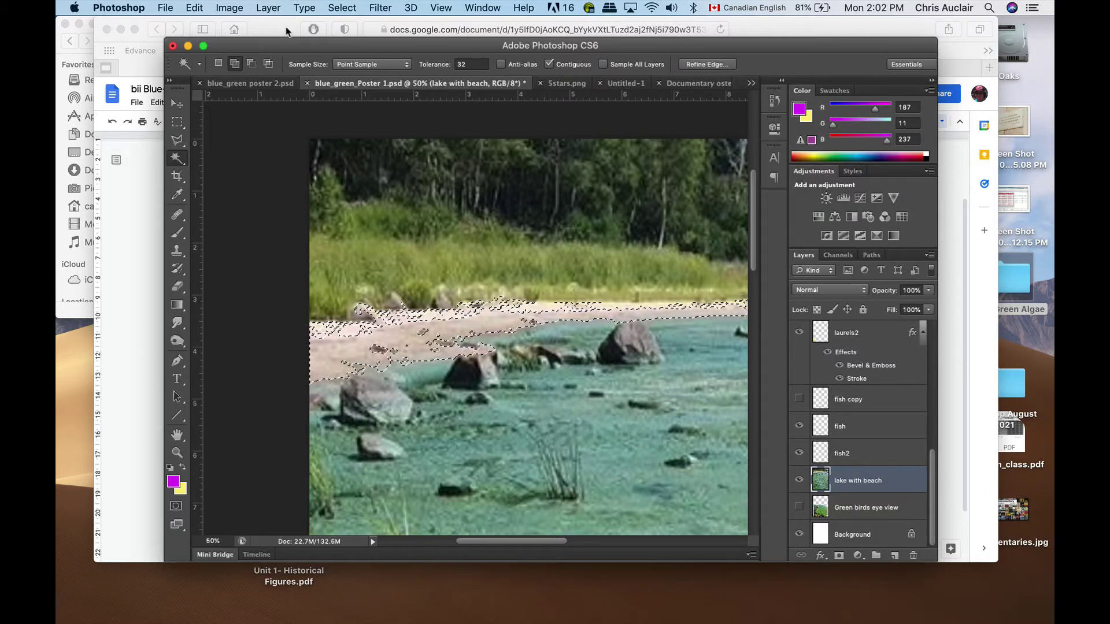
left_click(470, 67)
key("Return")
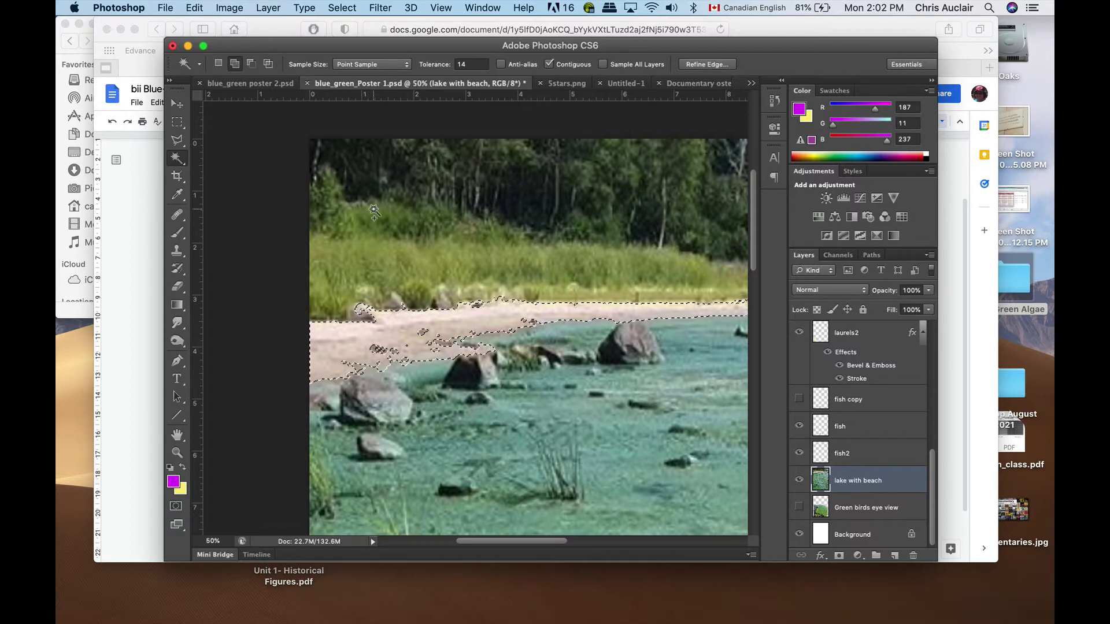
Switch to the freehand Lasso tool in Add to selection mode
left_click(178, 141)
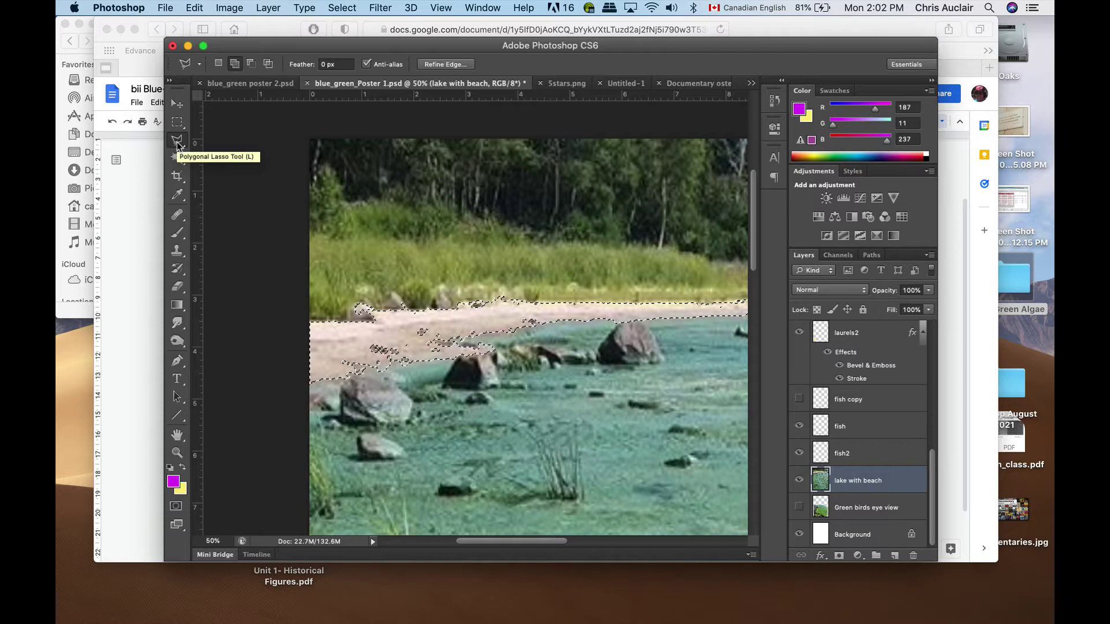
left_click(178, 143)
left_click(231, 134)
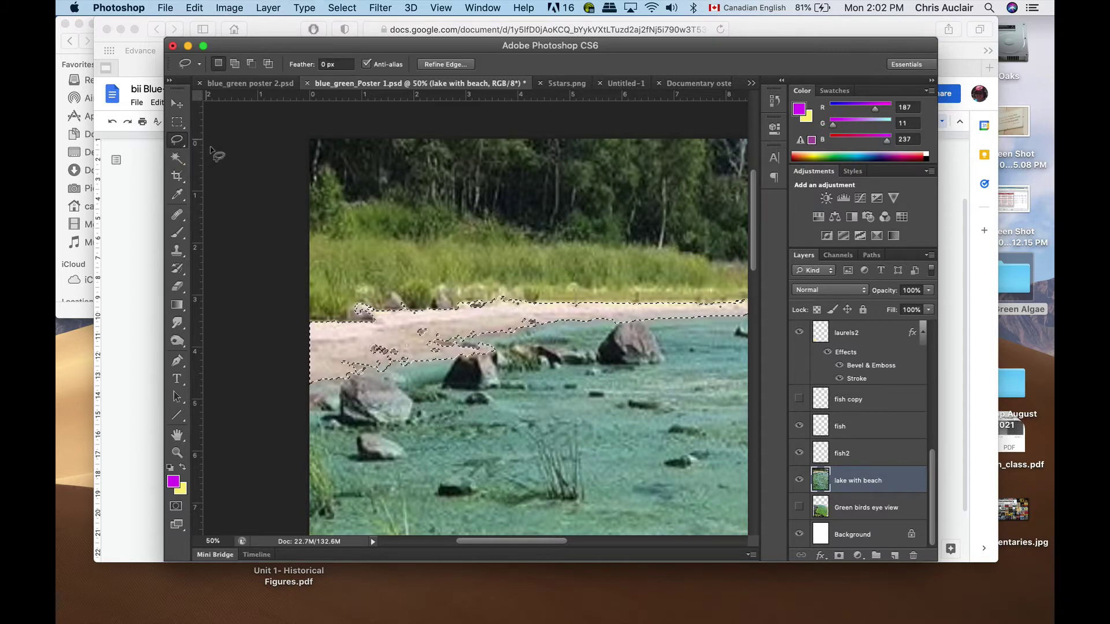
left_click(233, 66)
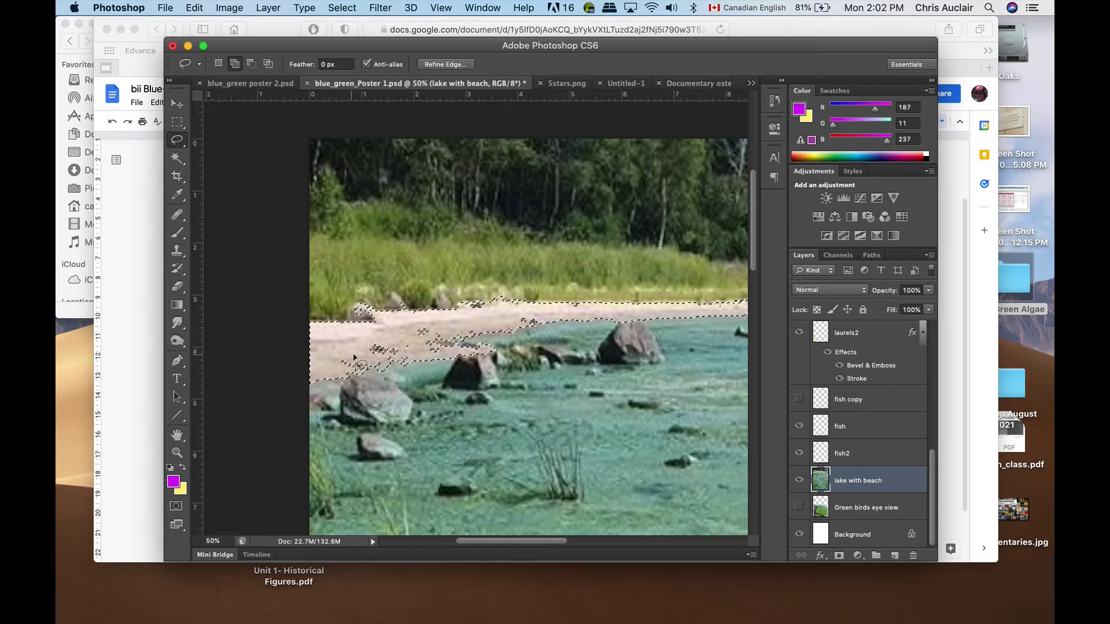
Lasso the pink beach islands and shoreline gaps into the selection, then zoom out to 50%
mouse_move(354, 356)
left_mouse_down()
mouse_move(399, 355)
mouse_move(397, 341)
mouse_move(360, 342)
left_mouse_up()
scroll(370, 347, "up", 3)
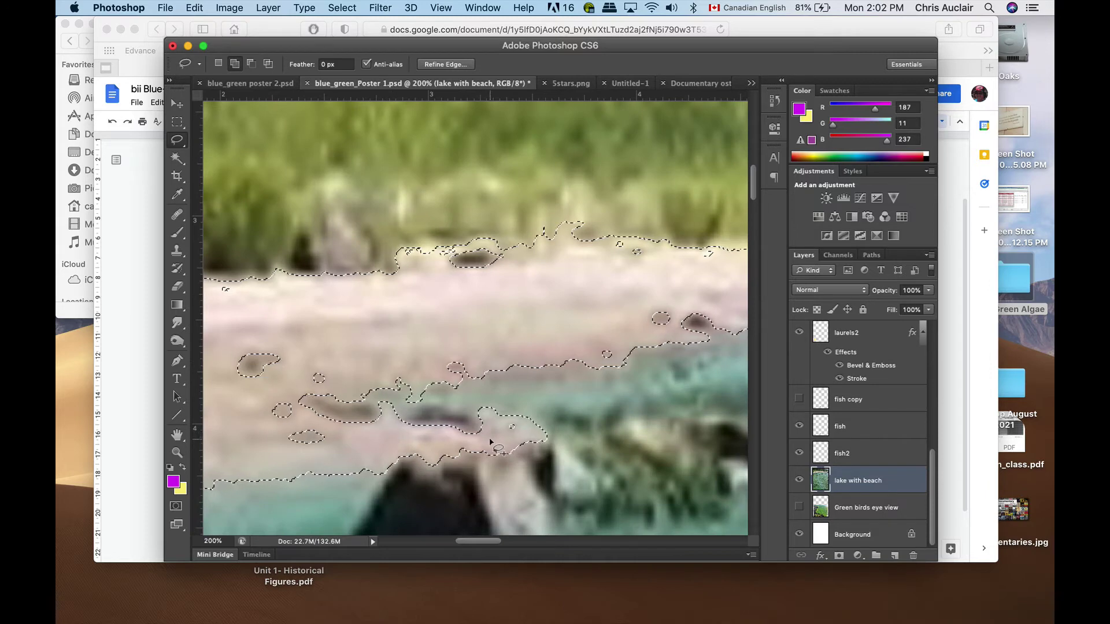
mouse_move(490, 442)
left_mouse_down()
mouse_move(408, 400)
mouse_move(608, 367)
mouse_move(652, 329)
mouse_move(662, 340)
mouse_move(720, 320)
mouse_move(656, 298)
mouse_move(238, 327)
mouse_move(225, 381)
mouse_move(236, 422)
mouse_move(256, 431)
mouse_move(327, 453)
mouse_move(479, 444)
left_mouse_up()
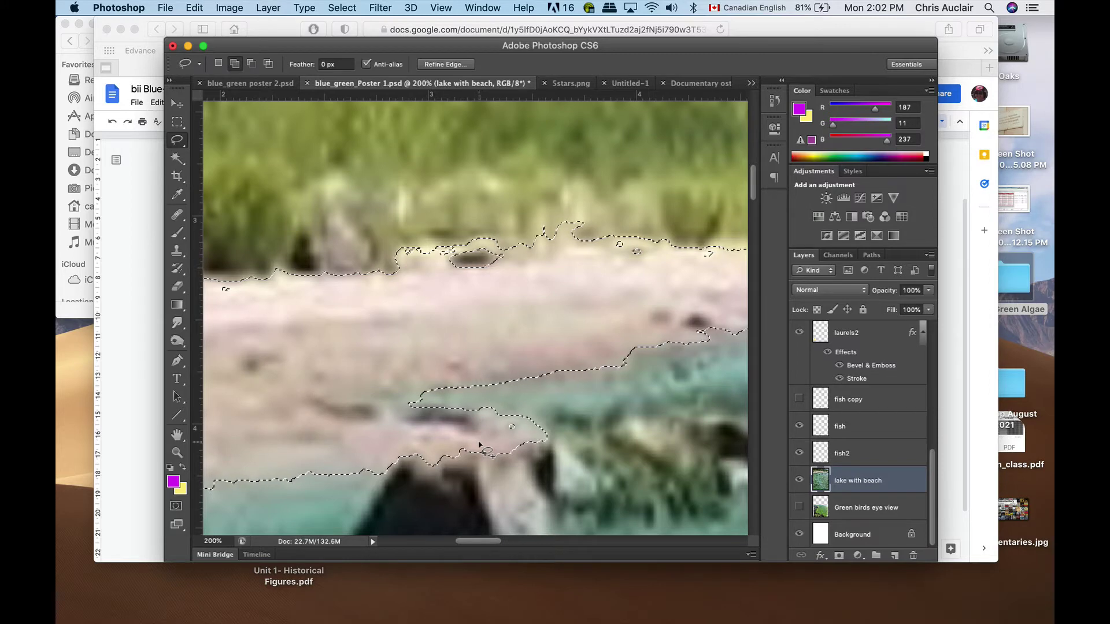
mouse_move(513, 262)
left_mouse_down()
mouse_move(450, 253)
mouse_move(462, 280)
mouse_move(509, 259)
mouse_move(463, 254)
left_mouse_up()
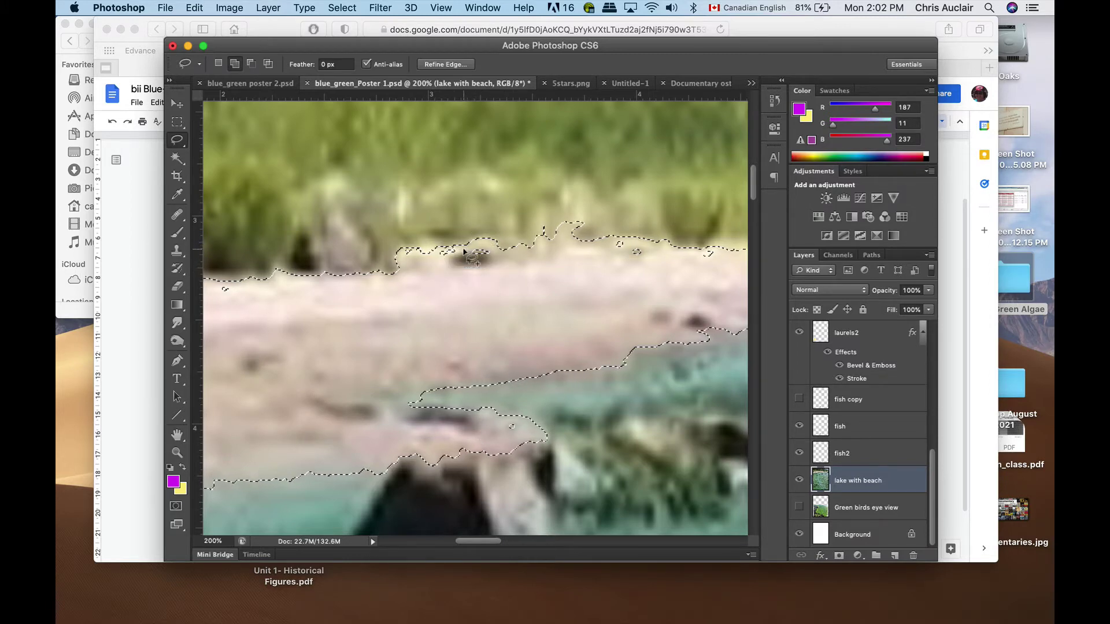
key("super+h")
key("super+minus")
key("super+minus")
key("super+minus")
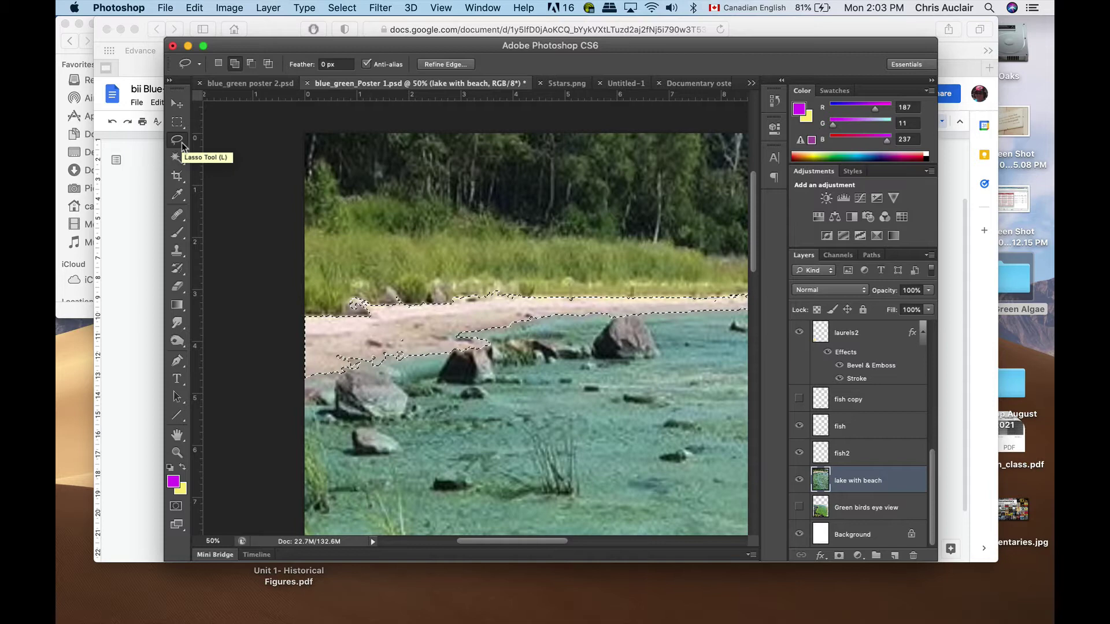
left_click(222, 6)
mouse_move(241, 53)
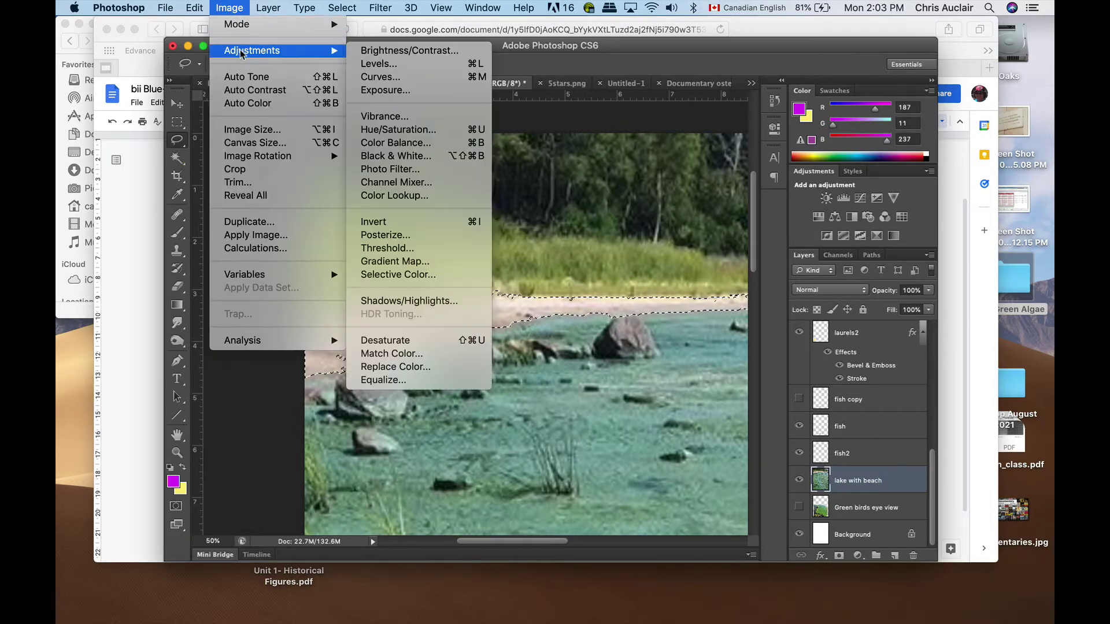
left_click(389, 65)
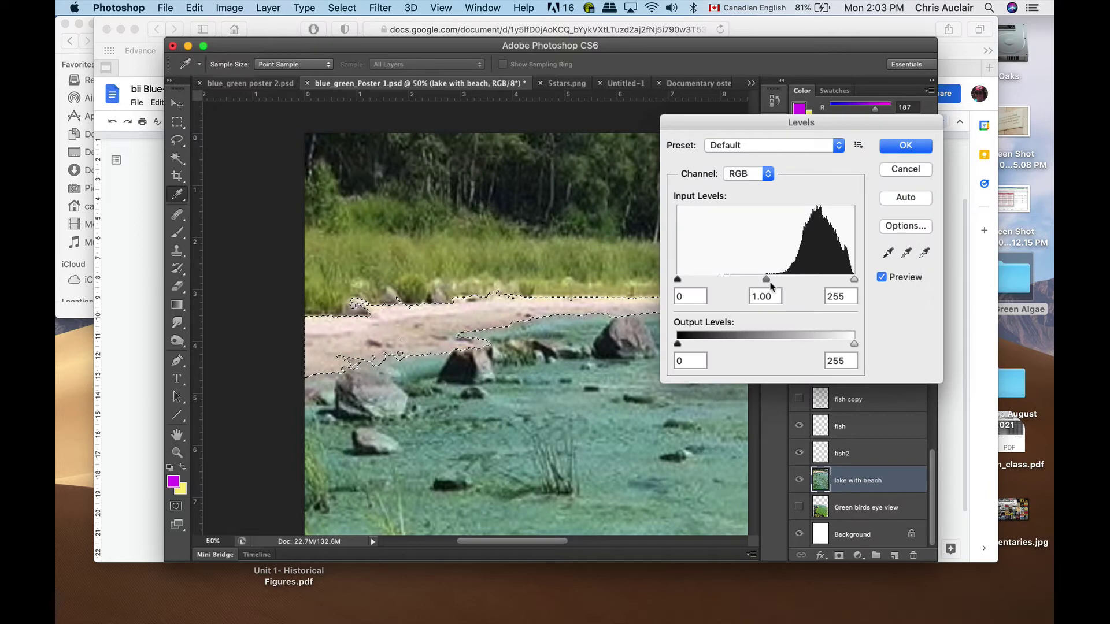
left_click_drag(766, 280, 779, 279)
left_click_drag(677, 280, 723, 281)
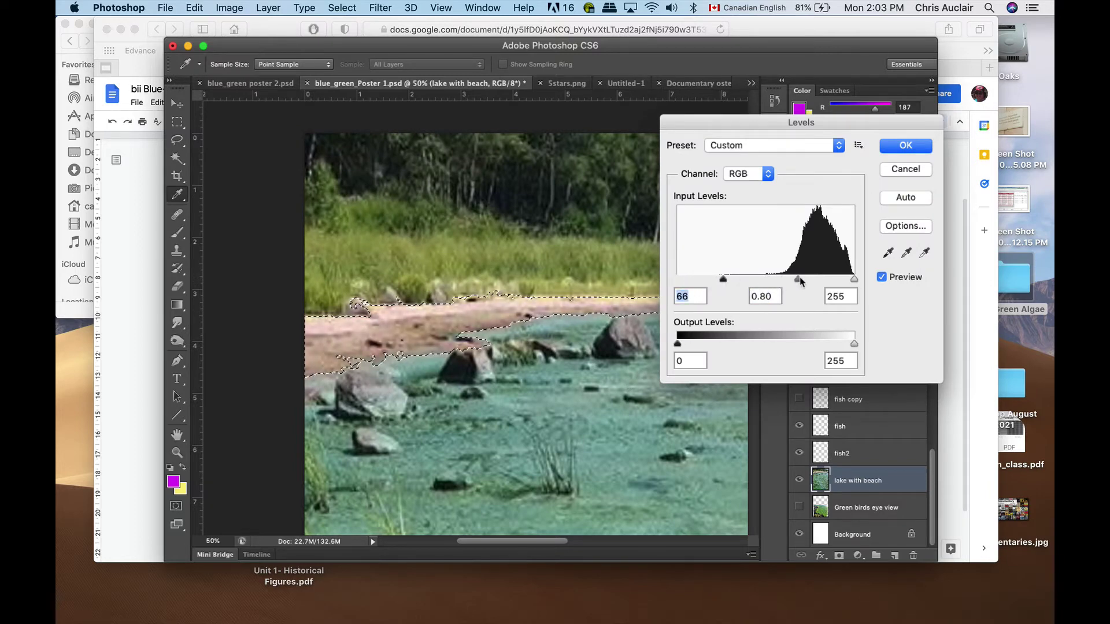
left_click_drag(797, 281, 808, 281)
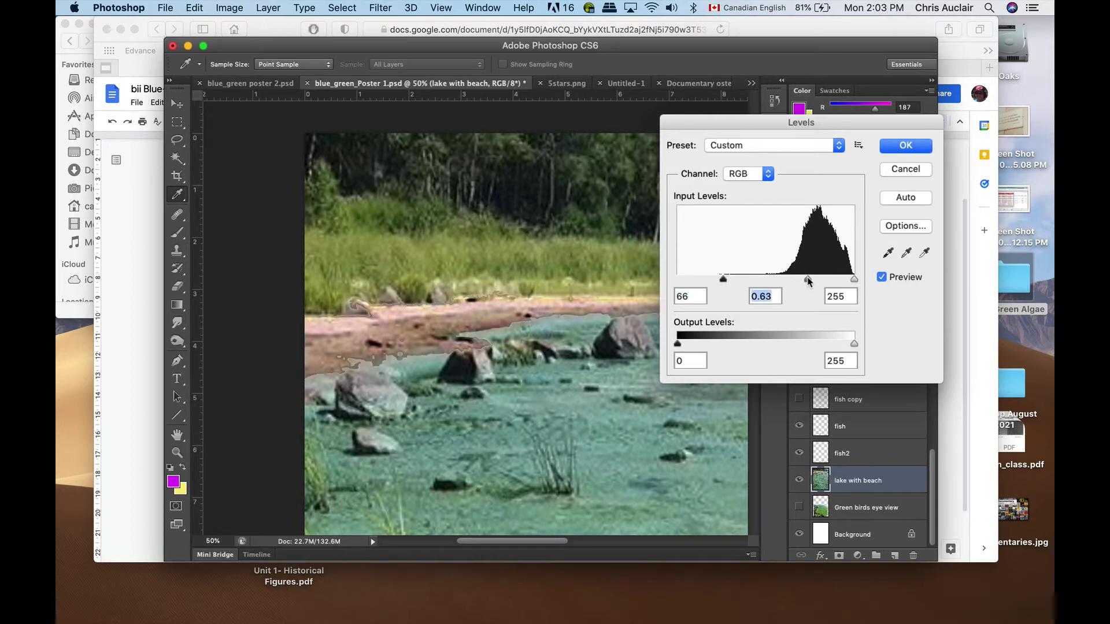
key("super+minus")
key("super+minus")
key("super+minus")
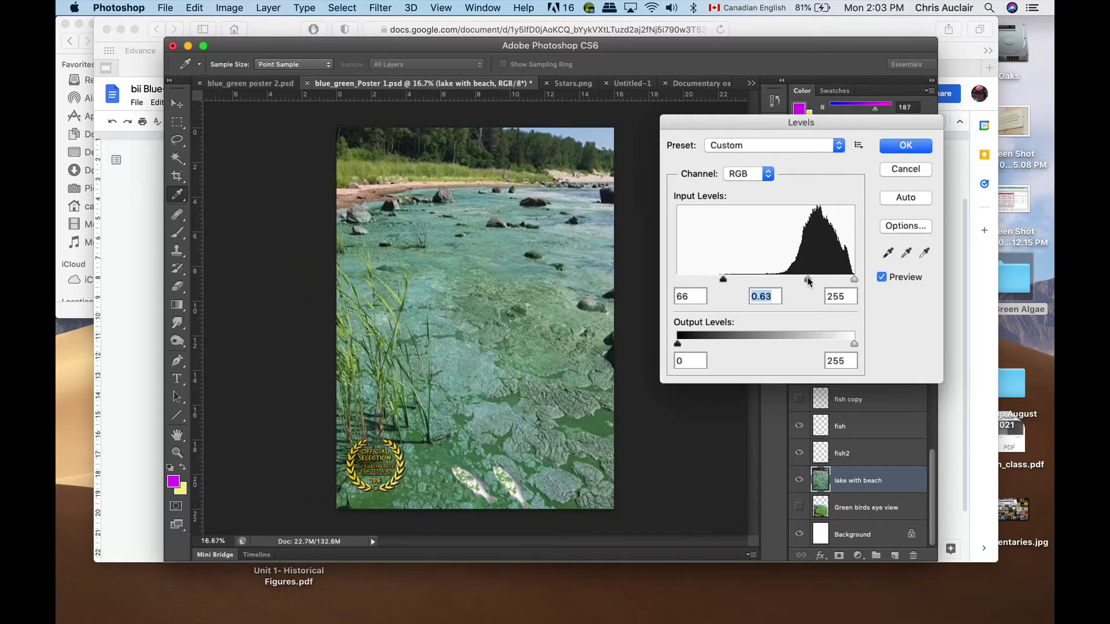
key("super+plus")
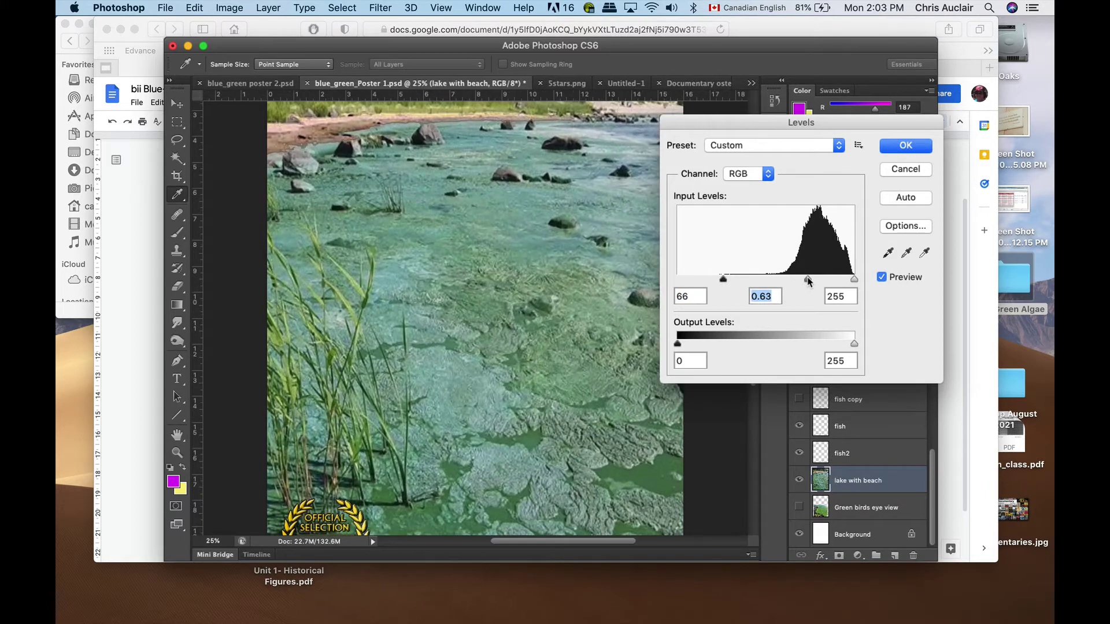
left_click(904, 170)
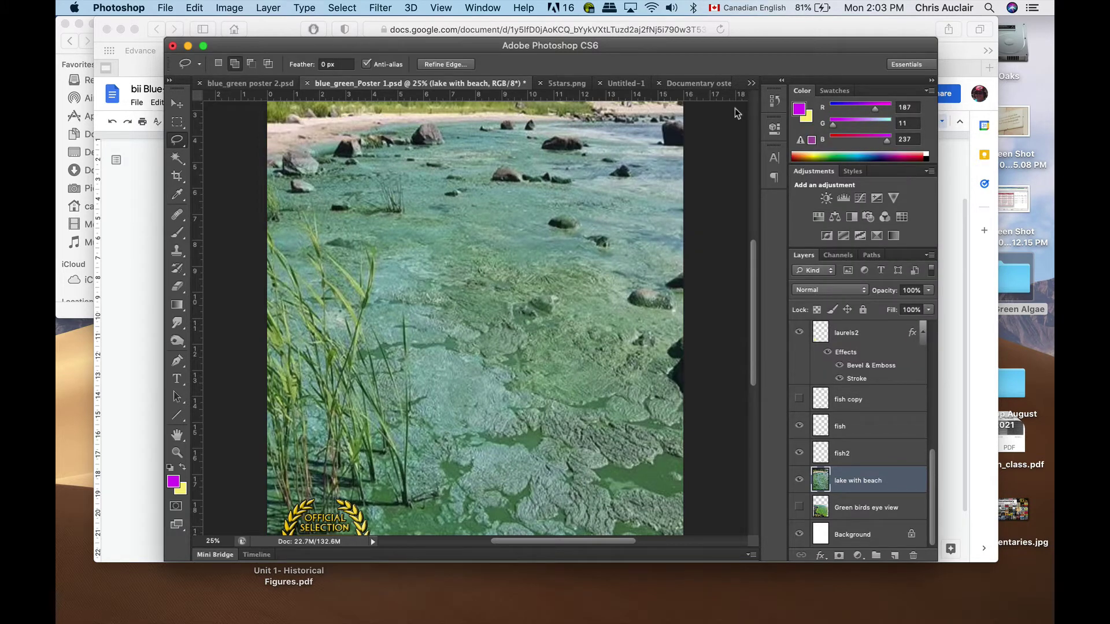
left_click(178, 160)
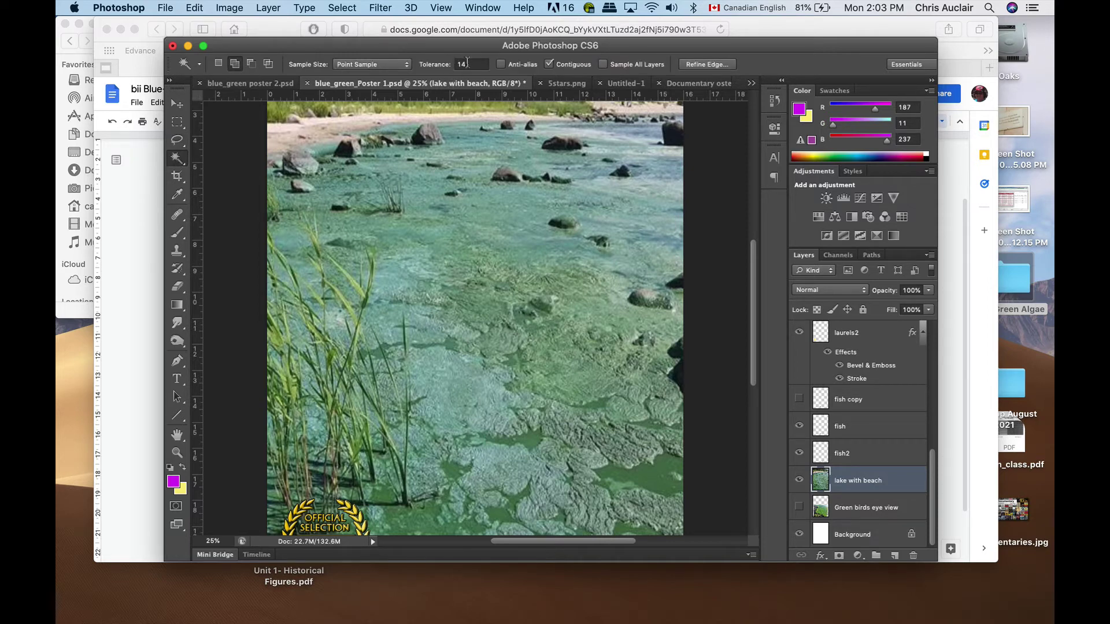
scroll(340, 344, "down", 5)
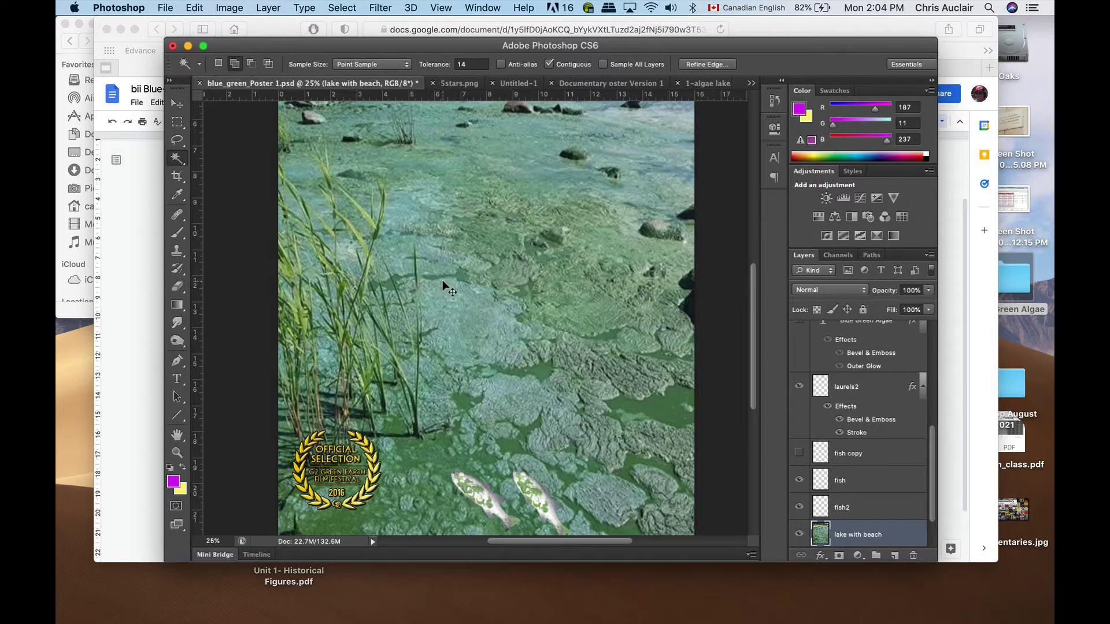
Open Laurels_G2_Film_Festival_012716.png and zoom in to 300%
key("super+o")
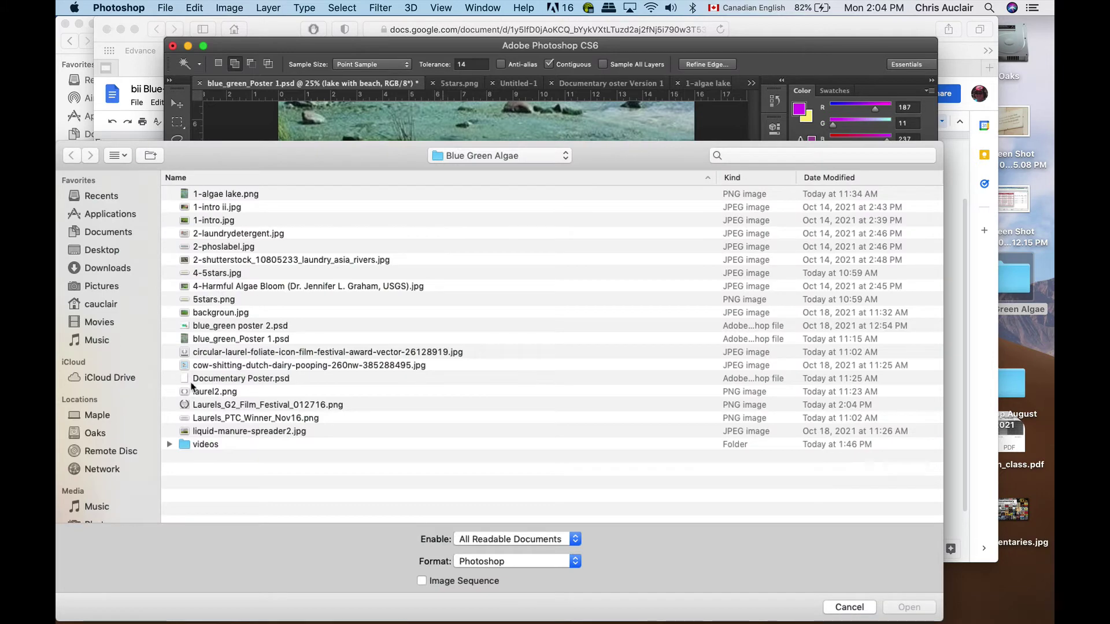
left_click(193, 391)
left_click(195, 405)
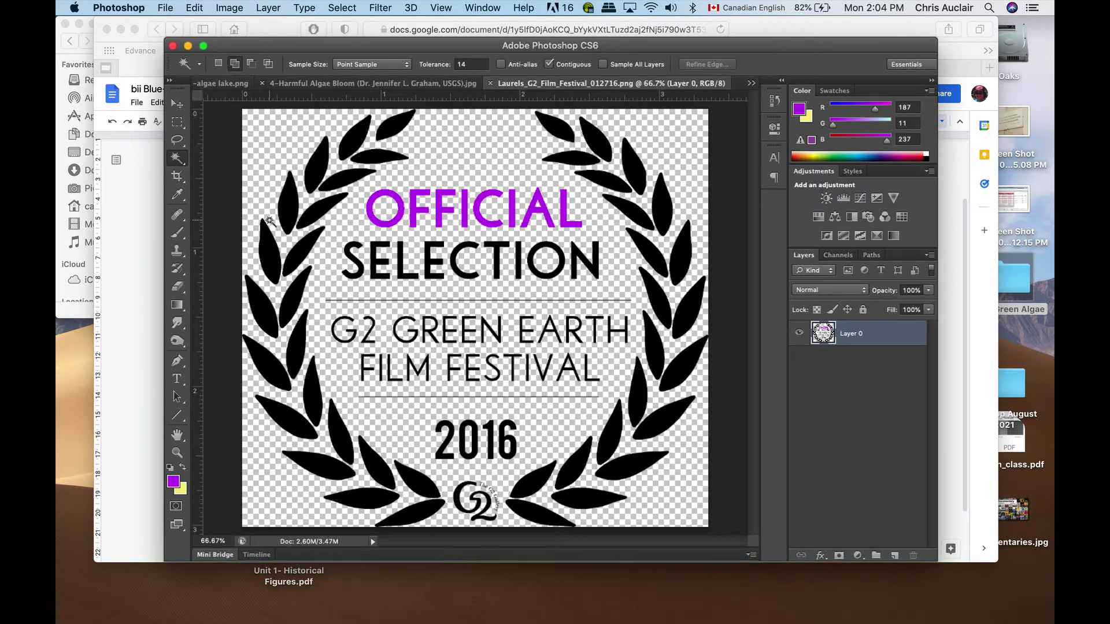
key("super+equal")
key("super+equal")
key("super+equal")
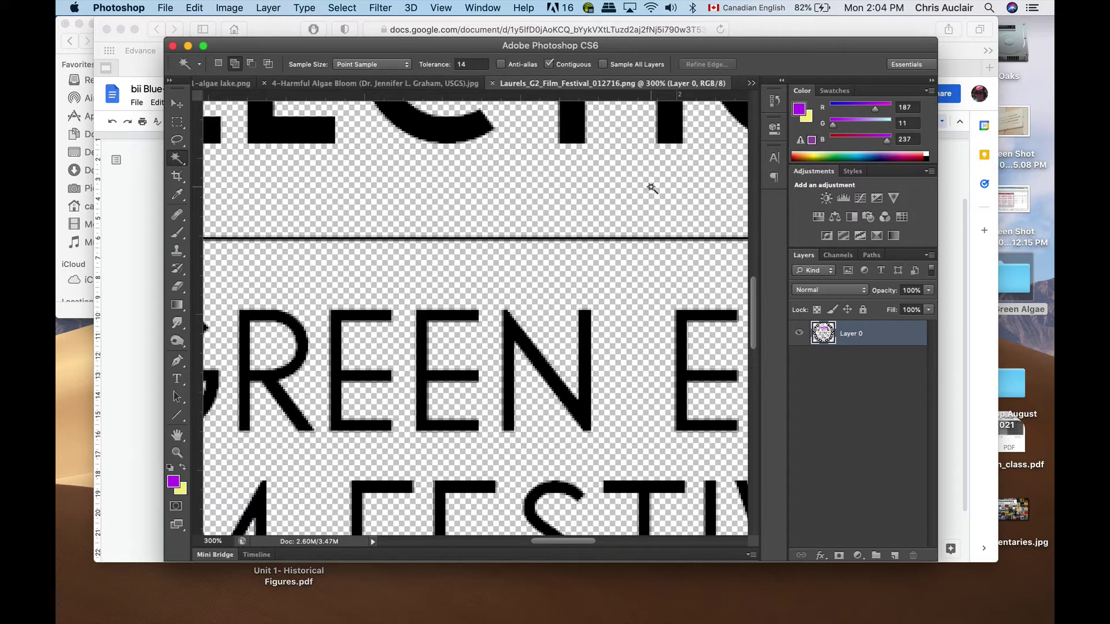
Test a pick on the transparent area, deselect, select one black leaf, and zoom to 100%
left_click(585, 200)
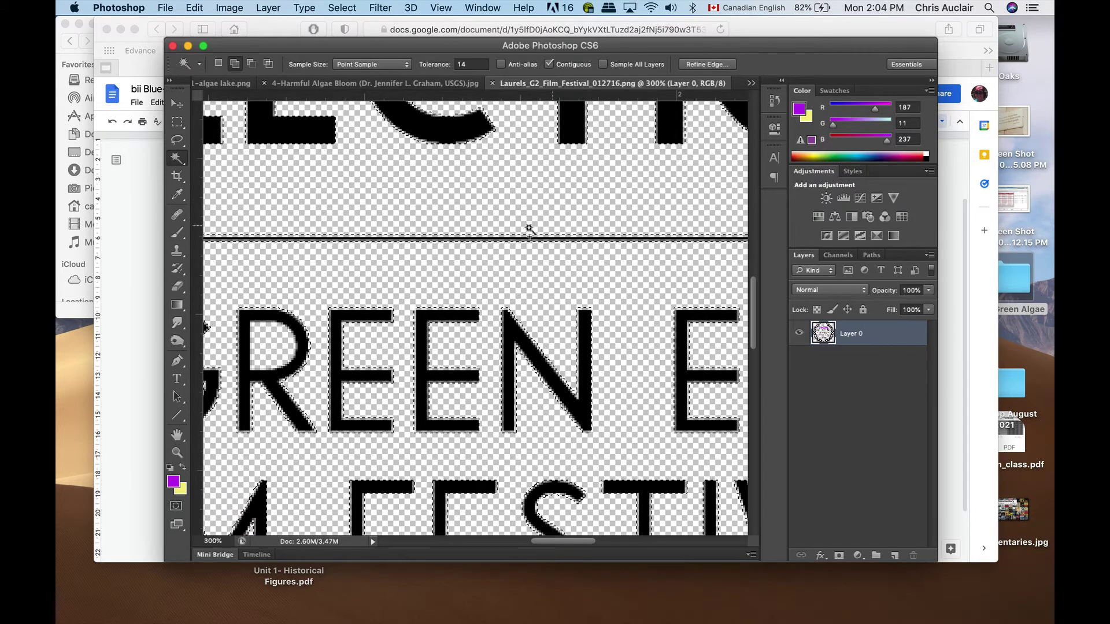
key("super+d")
scroll(510, 260, "up", 5)
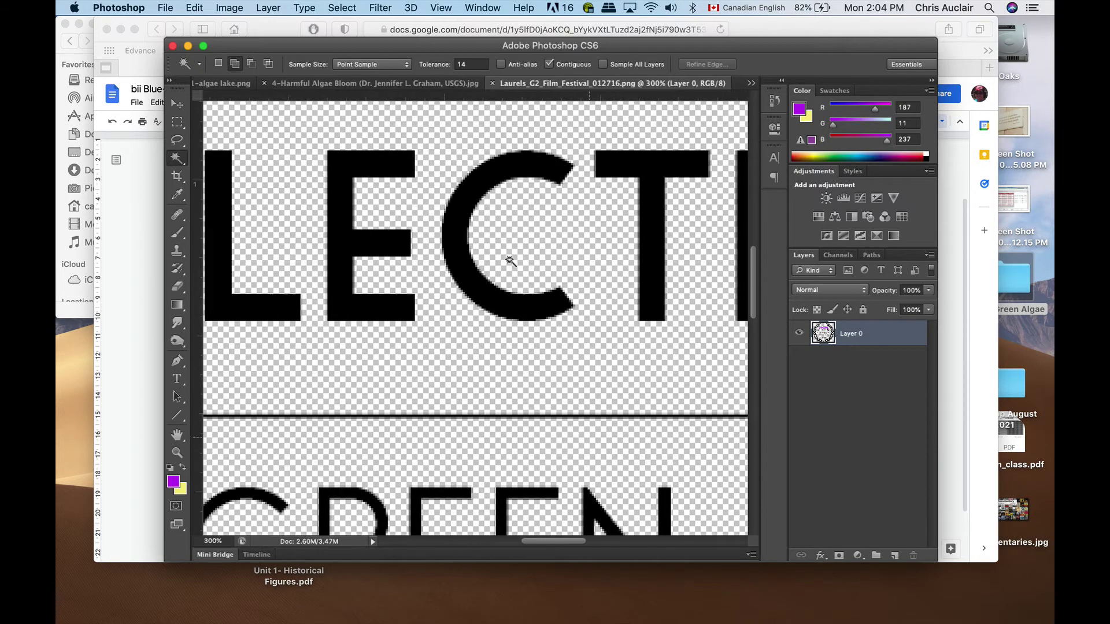
scroll(509, 261, "up", 10)
scroll(510, 261, "left", 5)
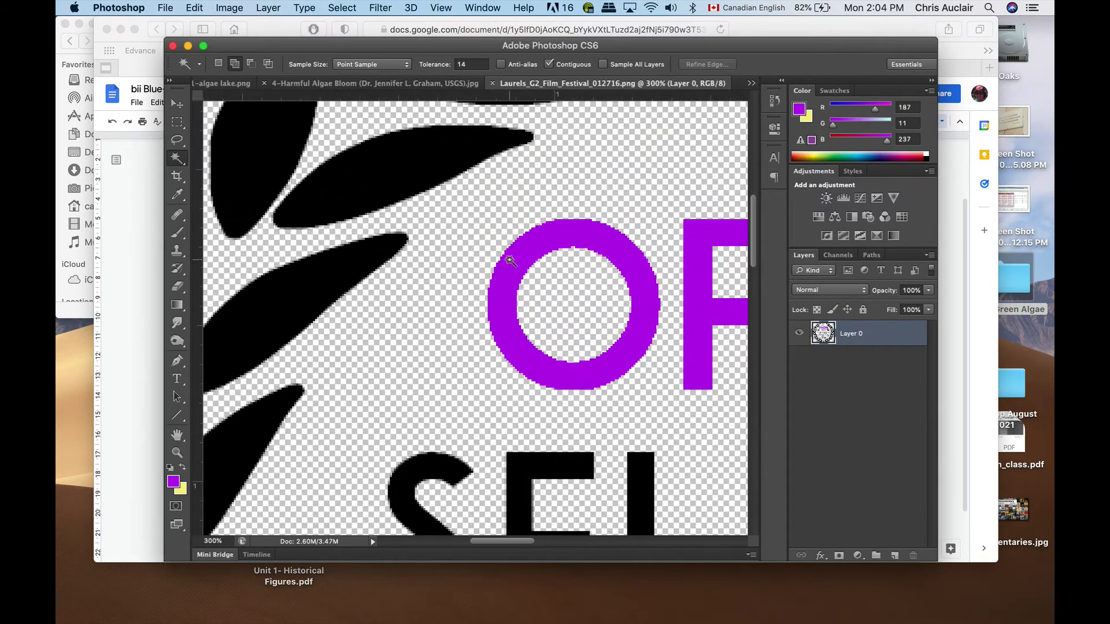
left_click(421, 166)
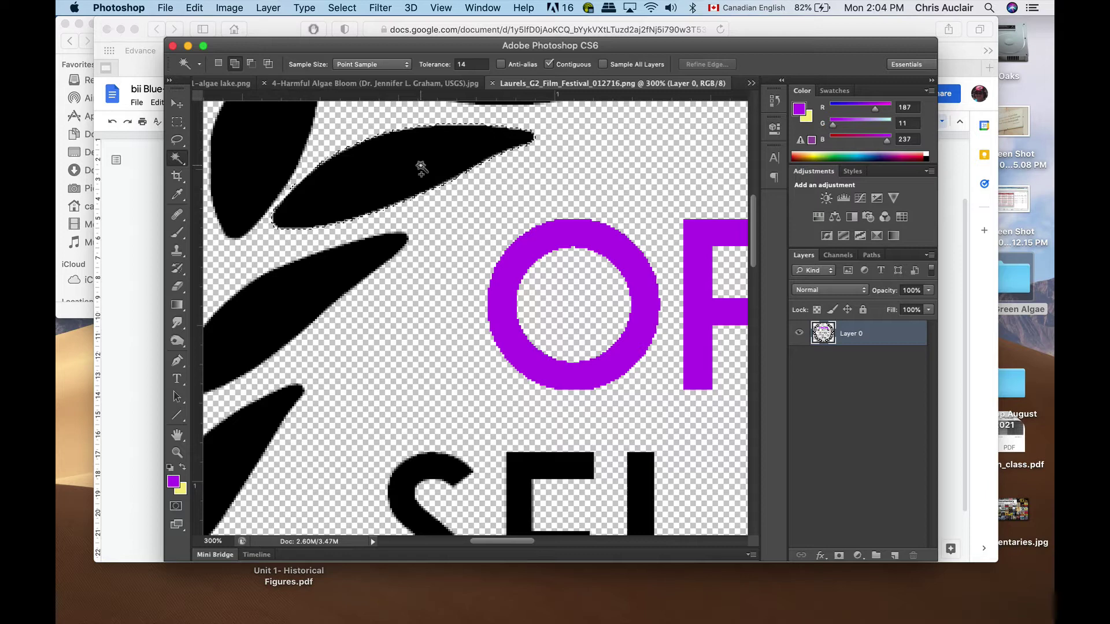
key("super+minus")
key("super+minus")
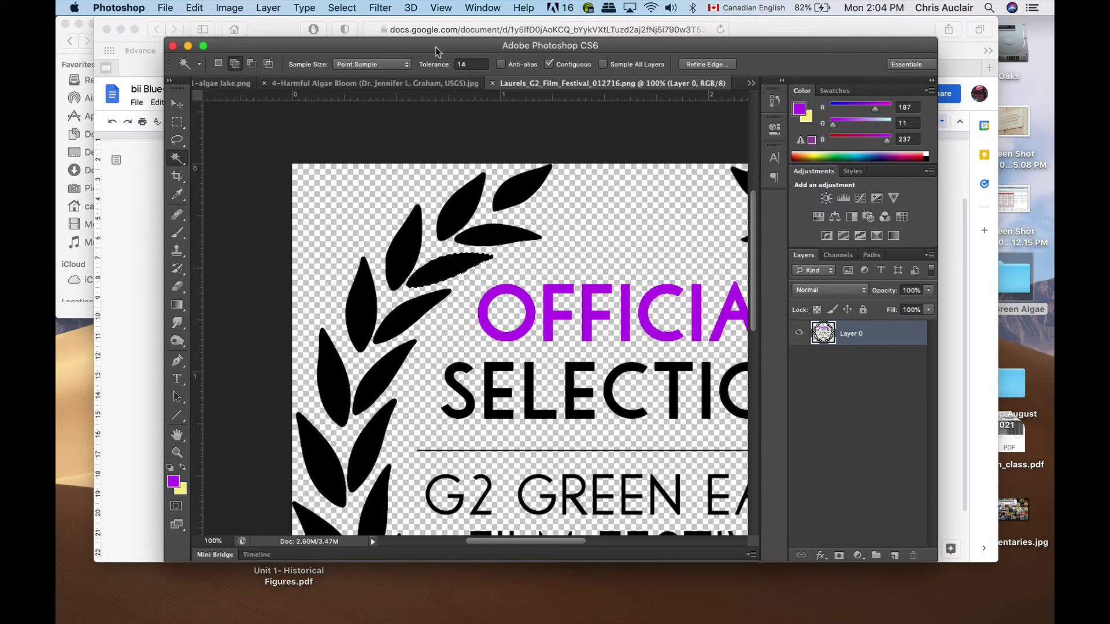
Apply Select > Similar to grow the selection, deselect, then reapply Similar to all matching shapes
left_click(341, 8)
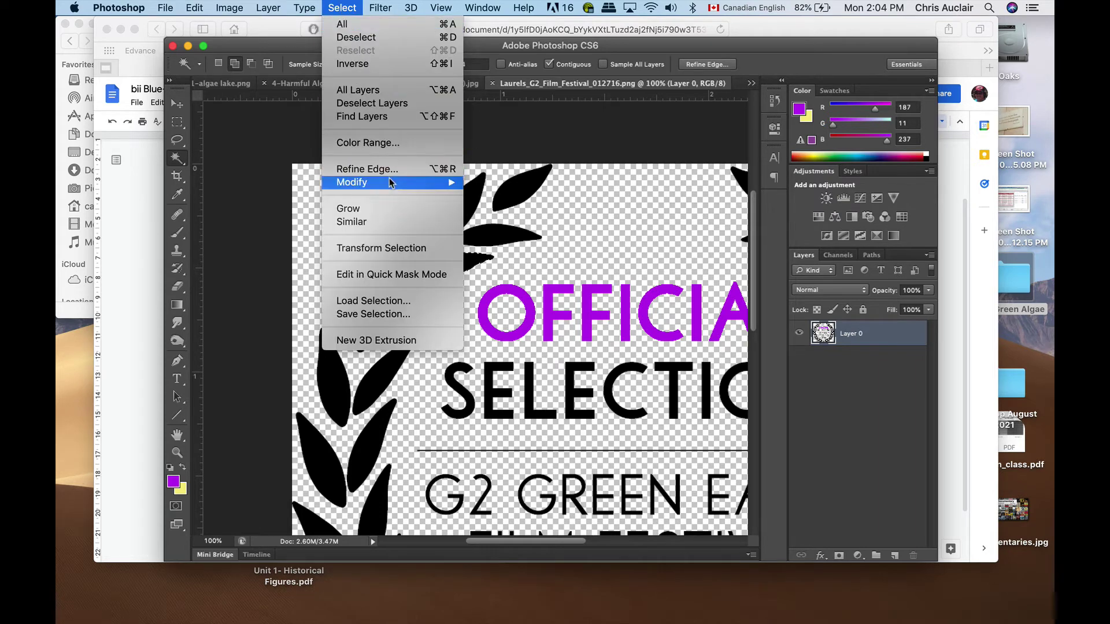
left_click(400, 223)
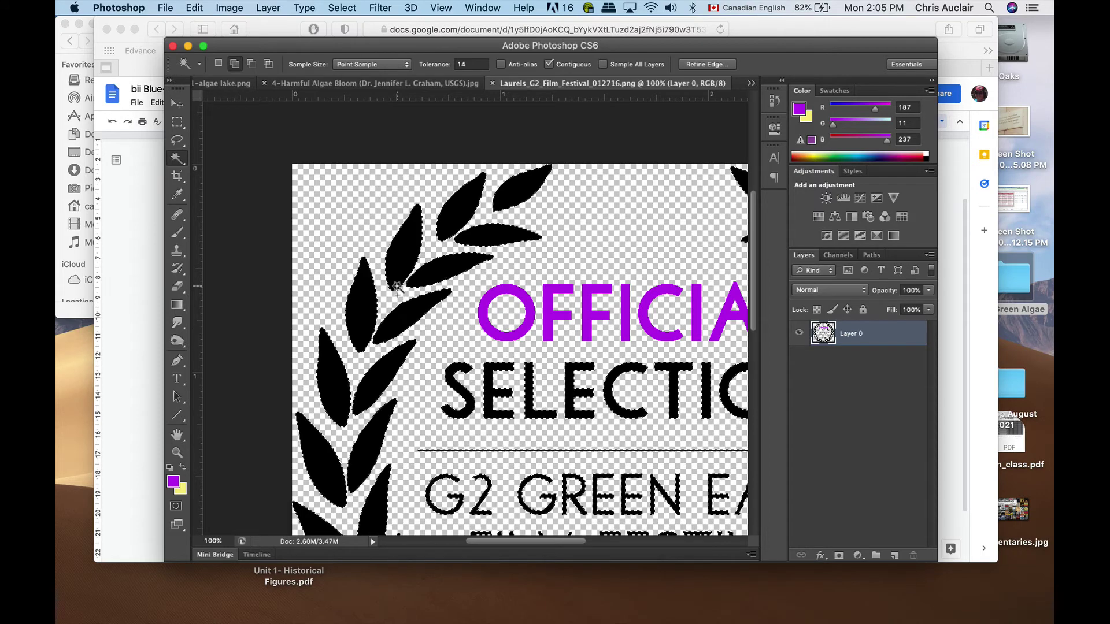
key("super+d")
left_click(350, 7)
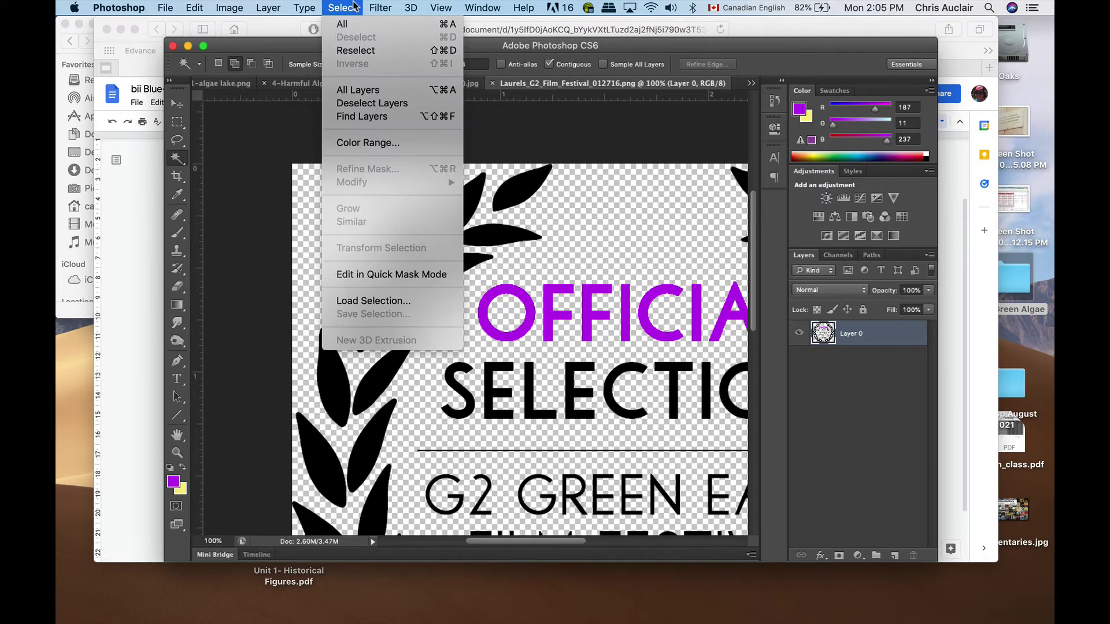
left_click(318, 5)
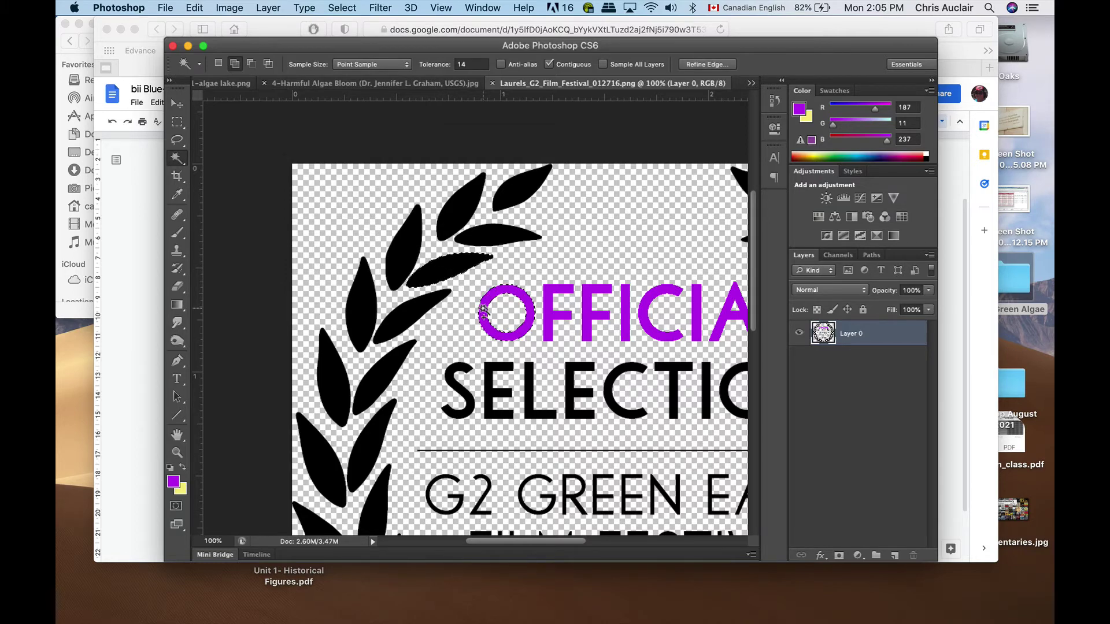
left_click(350, 7)
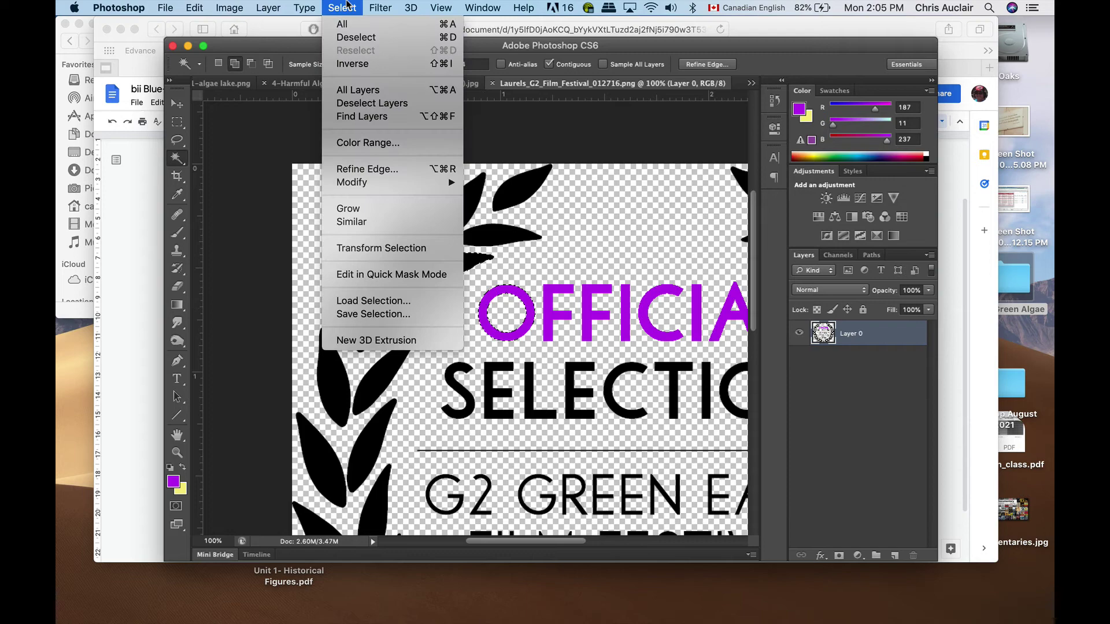
left_click(354, 222)
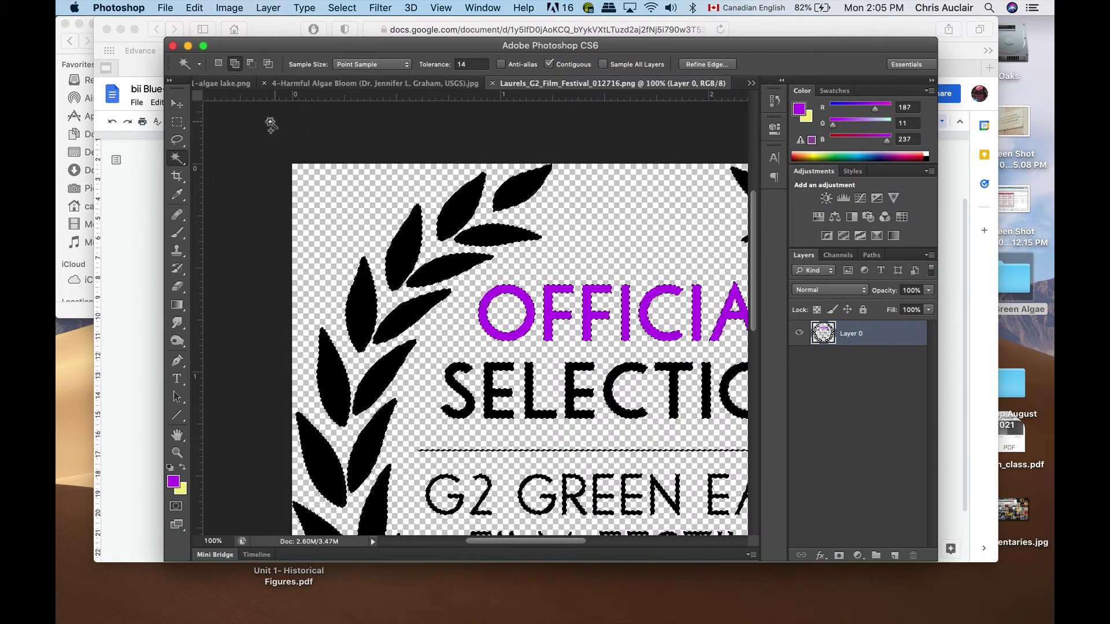
Paste the laurel graphic into blue_green_Poster 1.psd, accepting the profile conversion
left_click(482, 8)
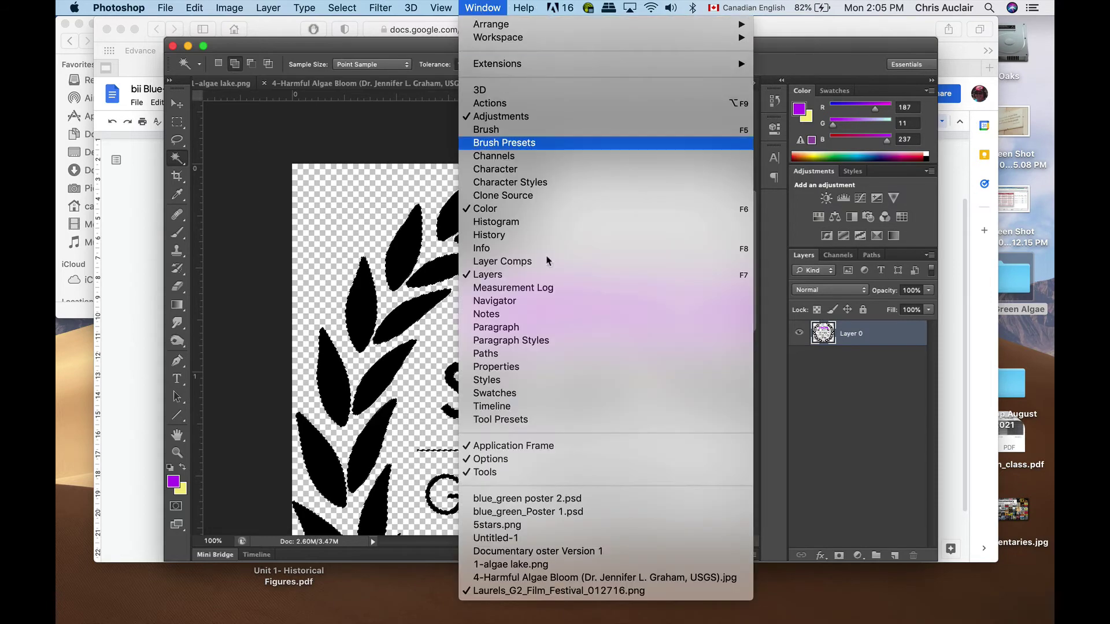
left_click(561, 511)
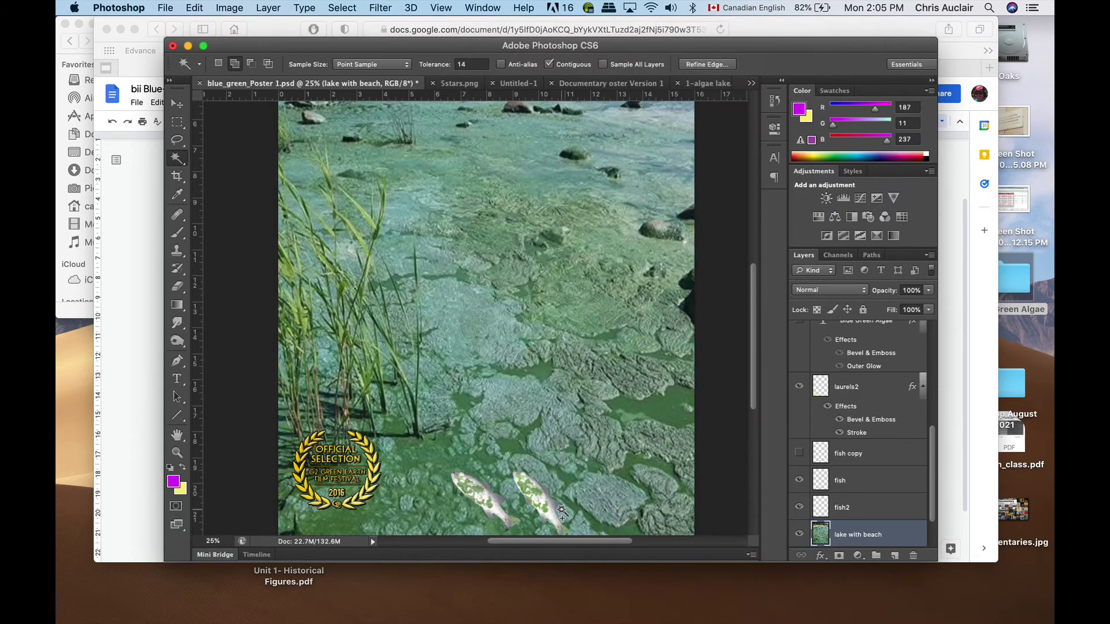
key("super+v")
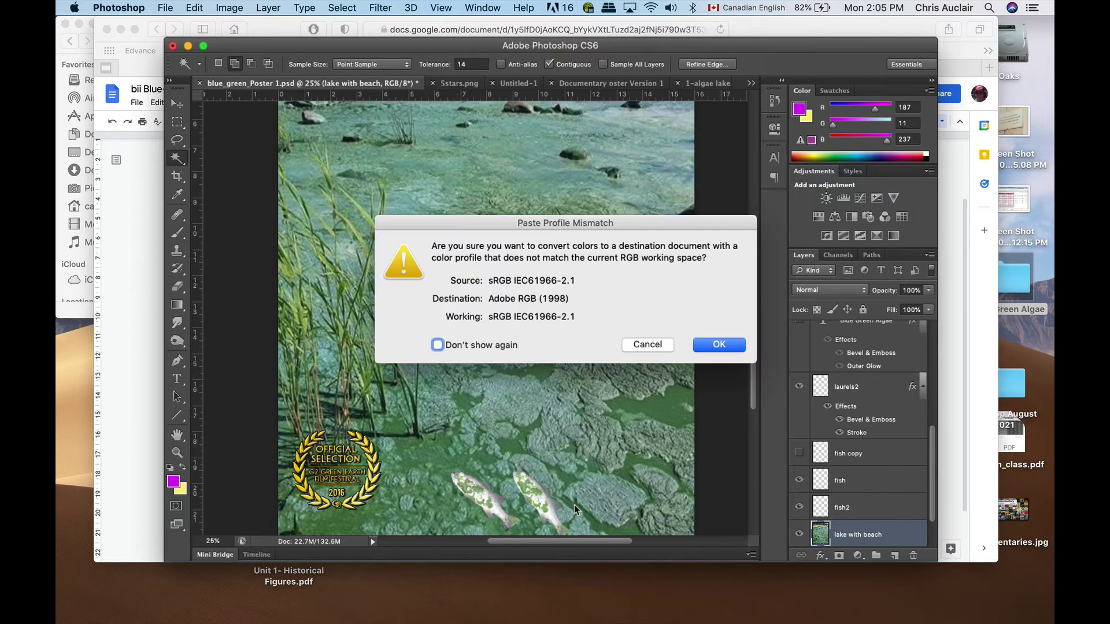
key("Return")
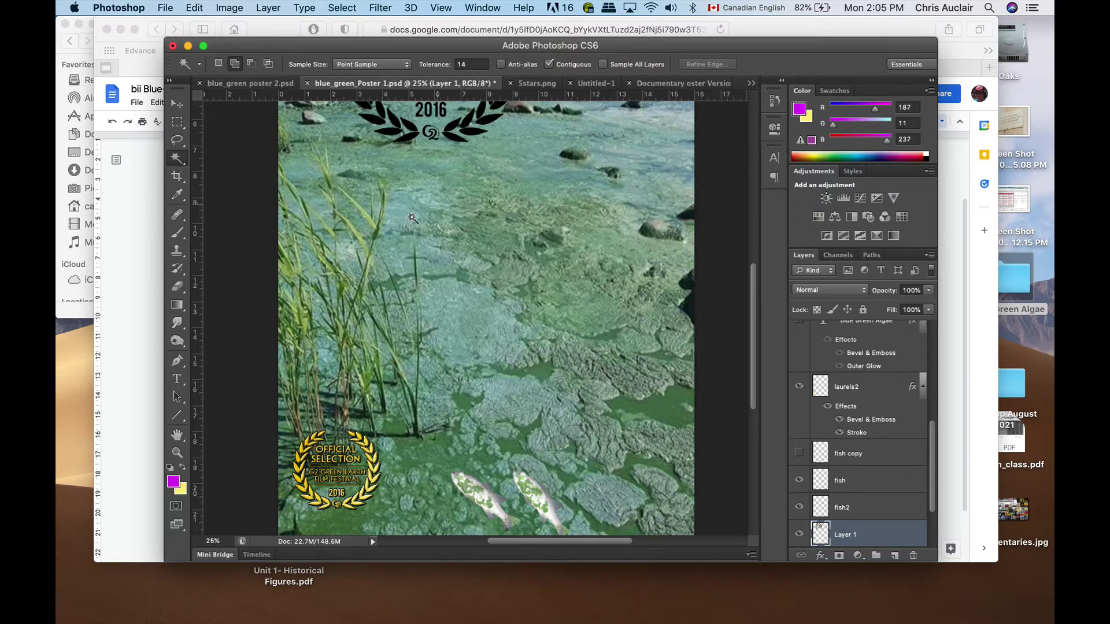
Move the pasted laurels to the centre of the page and zoom to 50%
key("v")
left_click_drag(468, 185, 506, 440)
left_click_drag(515, 377, 541, 392)
key("super+equal")
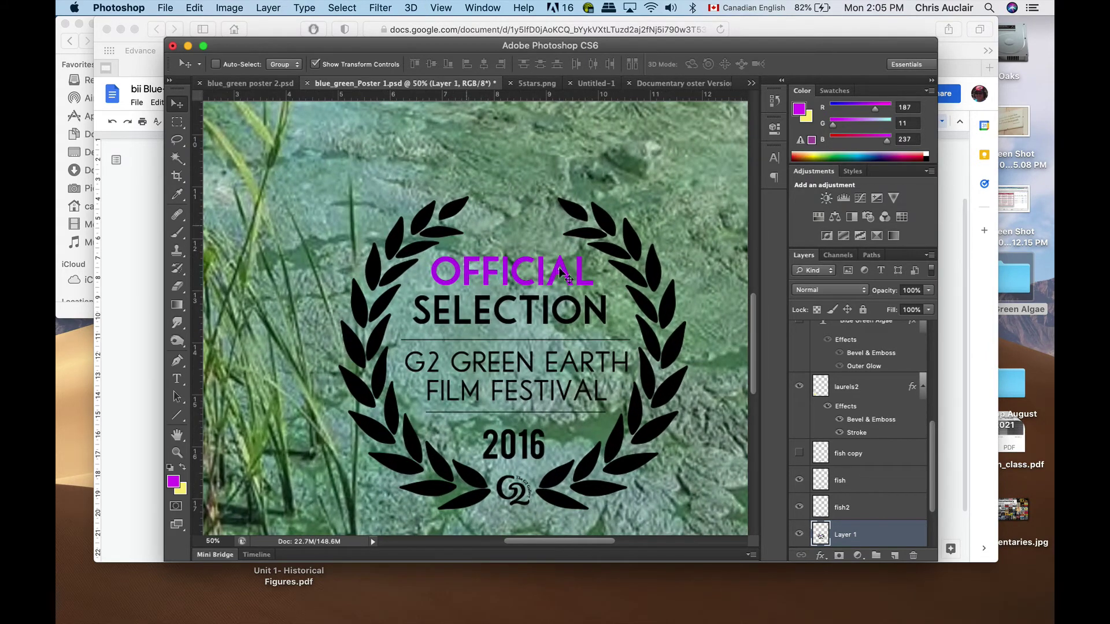
Hide the lake with beach layer so the laurels sit on white
scroll(898, 513, "down", 3)
left_click(799, 480)
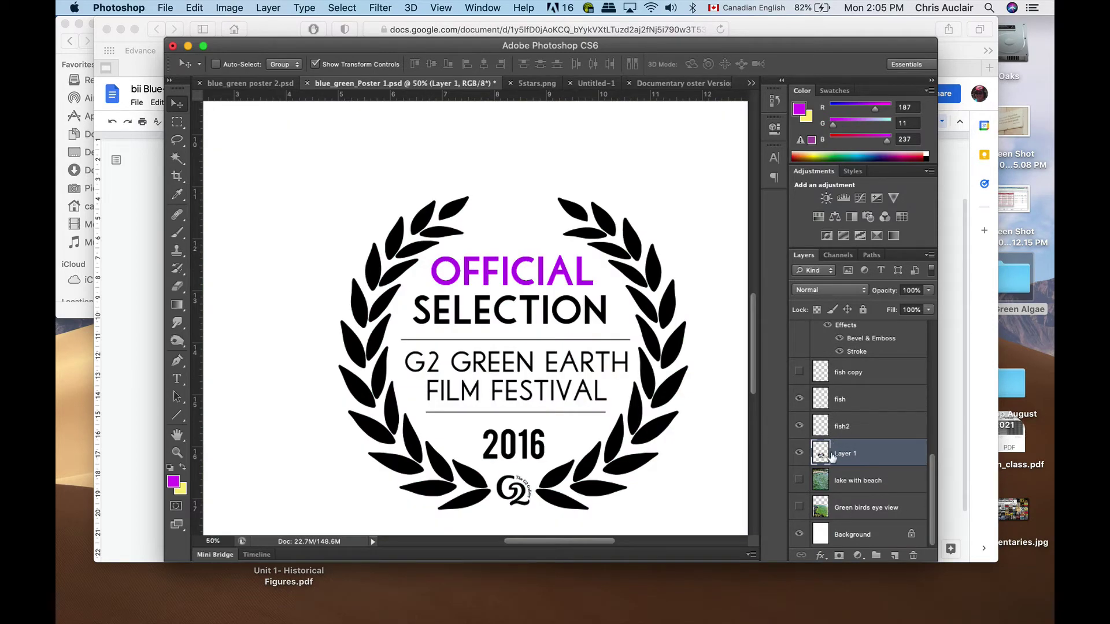
left_click(799, 454)
left_click(800, 453)
Rename Layer 1 to laurels2 and select one laurel leaf with the Magic Wand
double_click(845, 455)
type("laurels2")
key("Return")
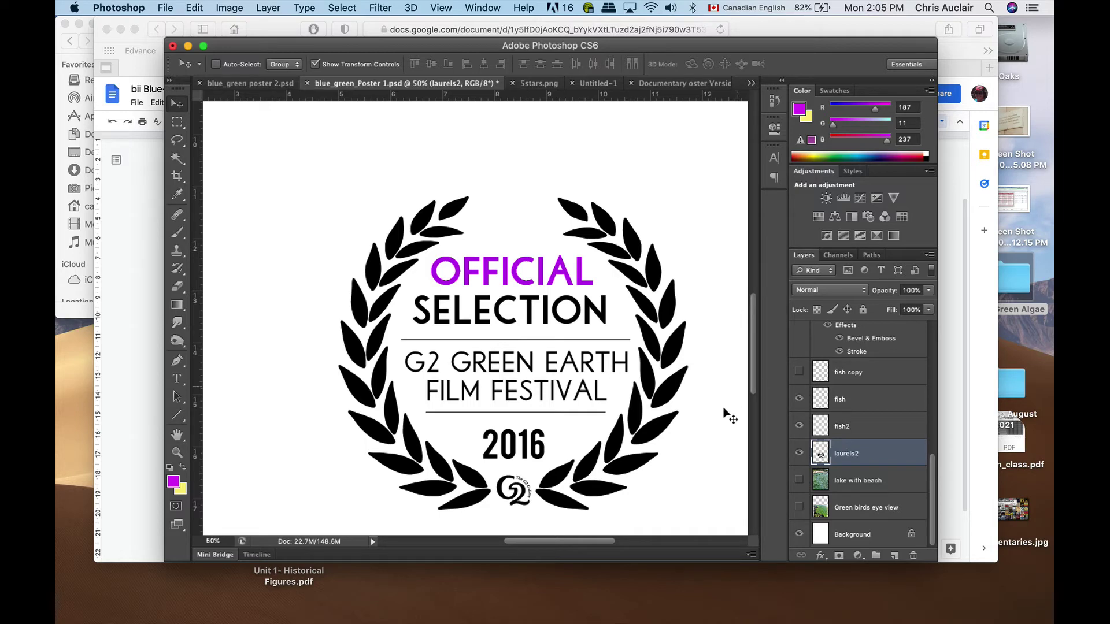
left_click(173, 163)
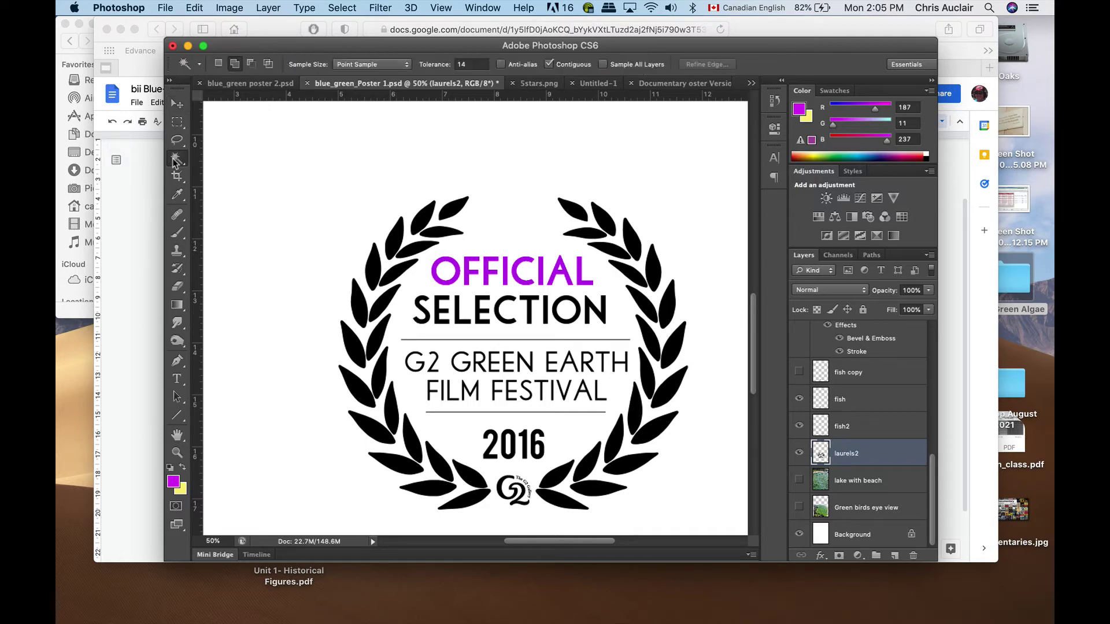
left_click(393, 246)
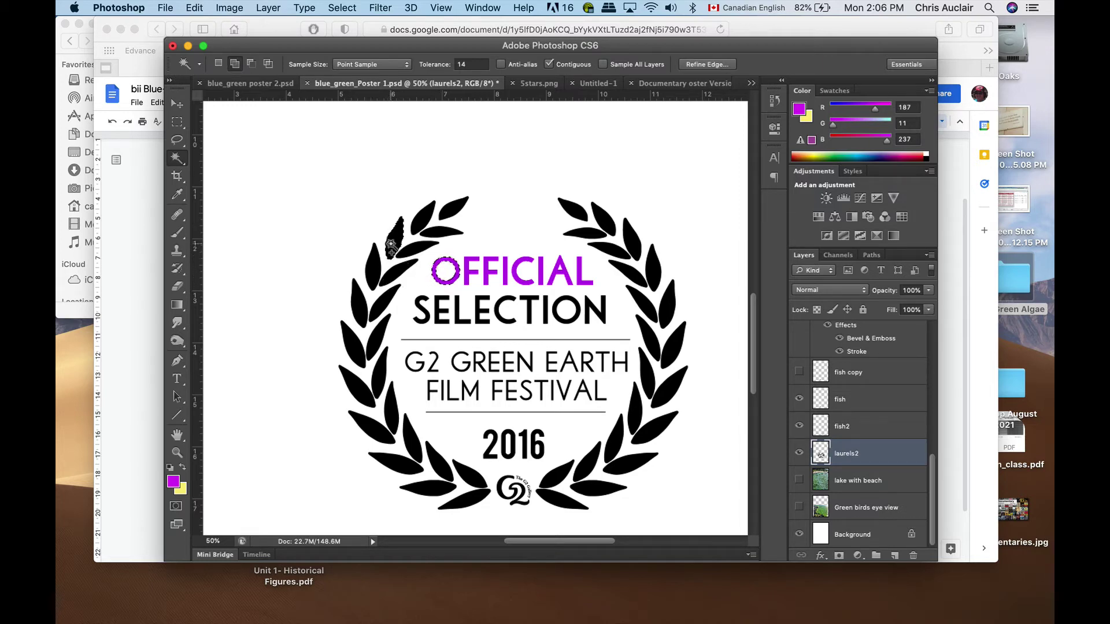
Extend the selection with Select > Similar to all black laurel artwork, and swap pale yellow to foreground
left_click(341, 7)
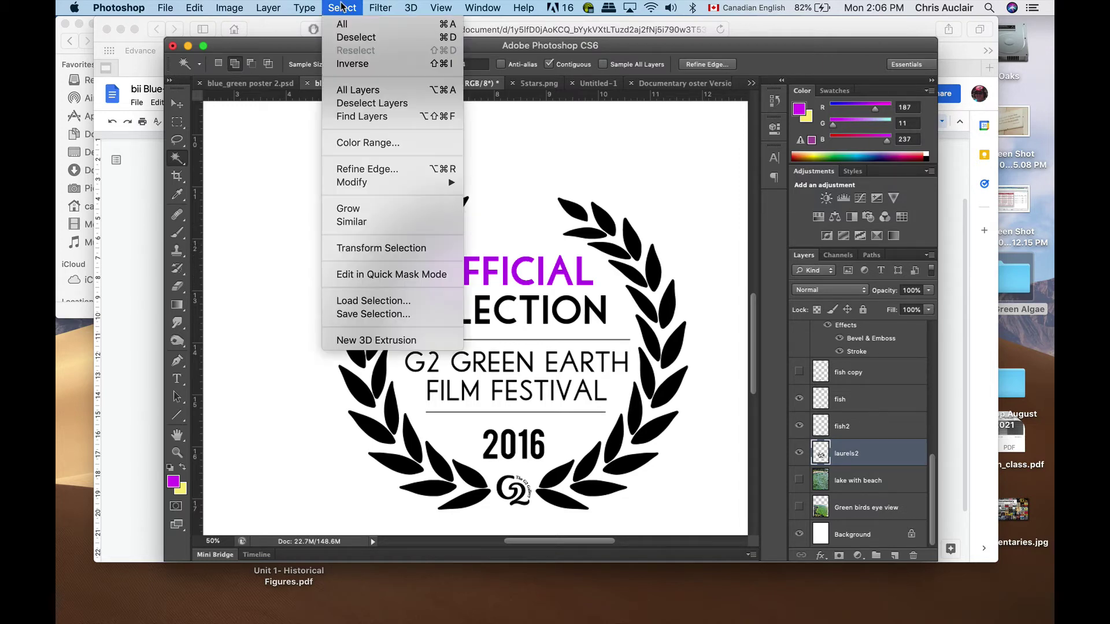
left_click(353, 221)
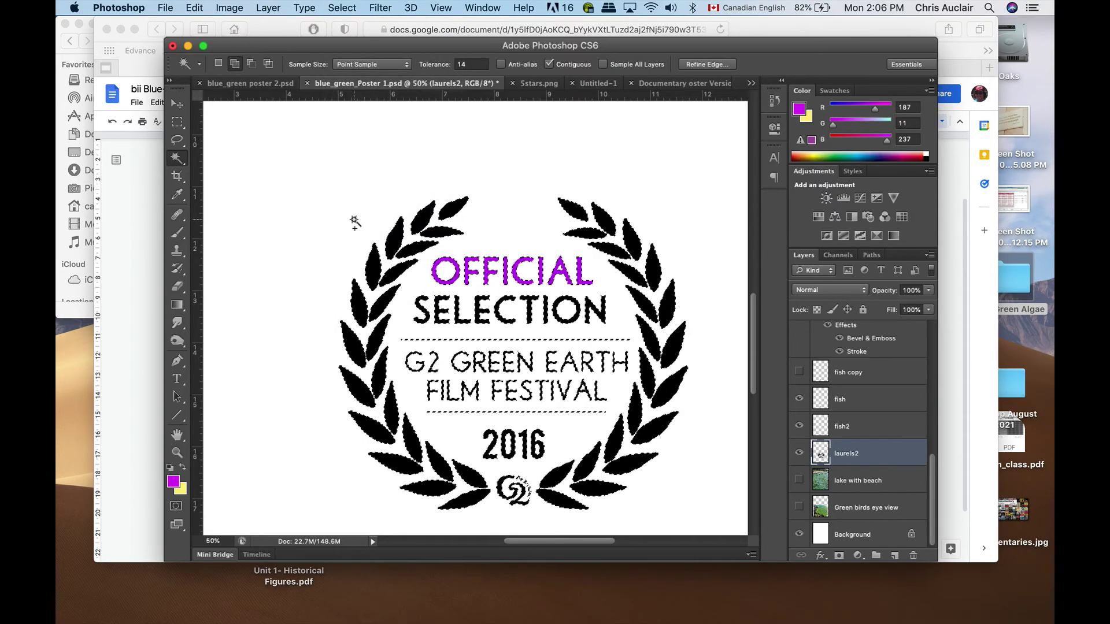
left_click(182, 467)
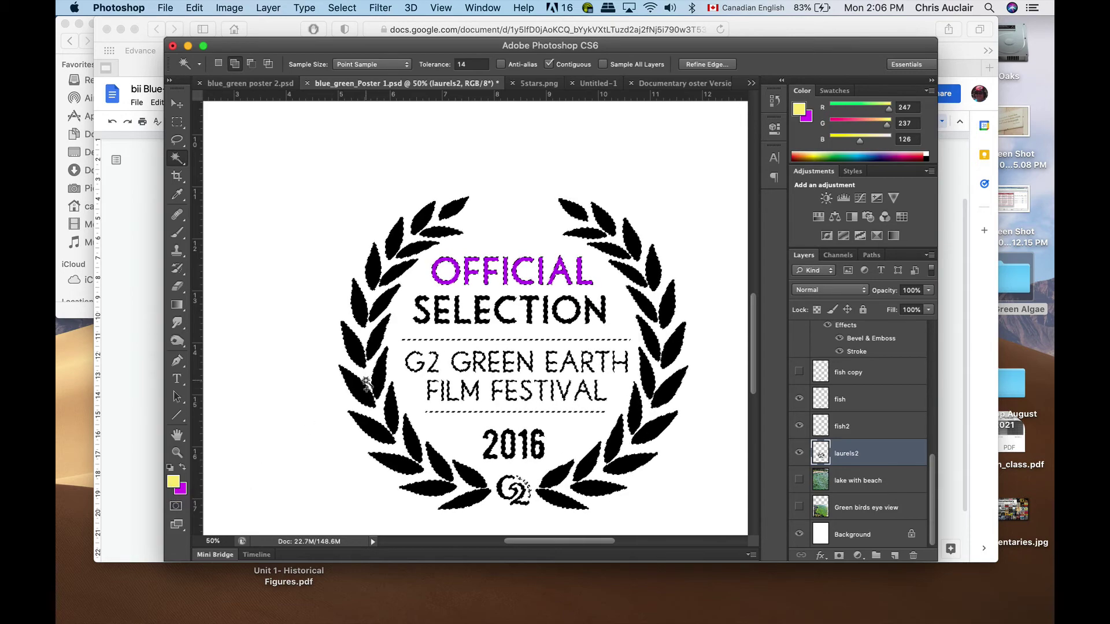
Try filling the selected laurel artwork with the pale yellow foreground colour
key("alt")
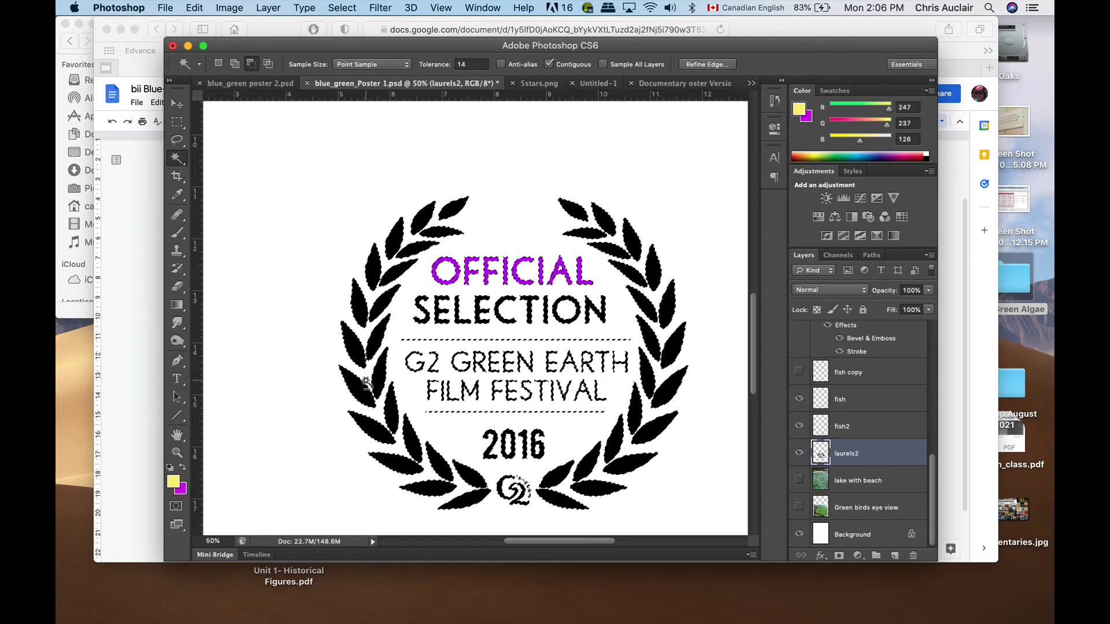
key("alt+BackSpace")
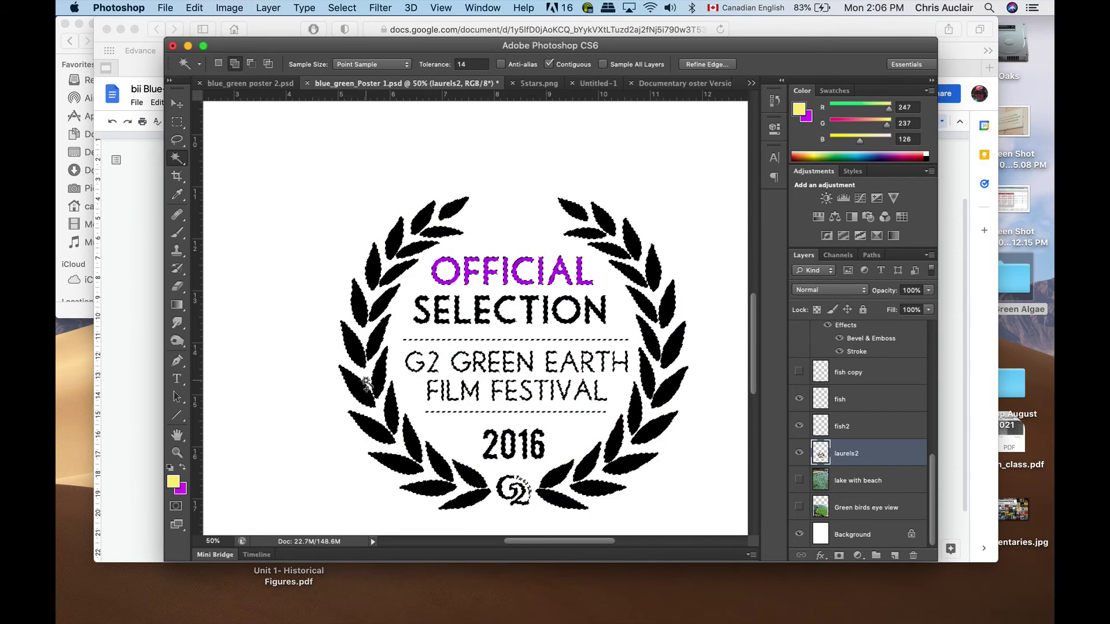
left_click(196, 8)
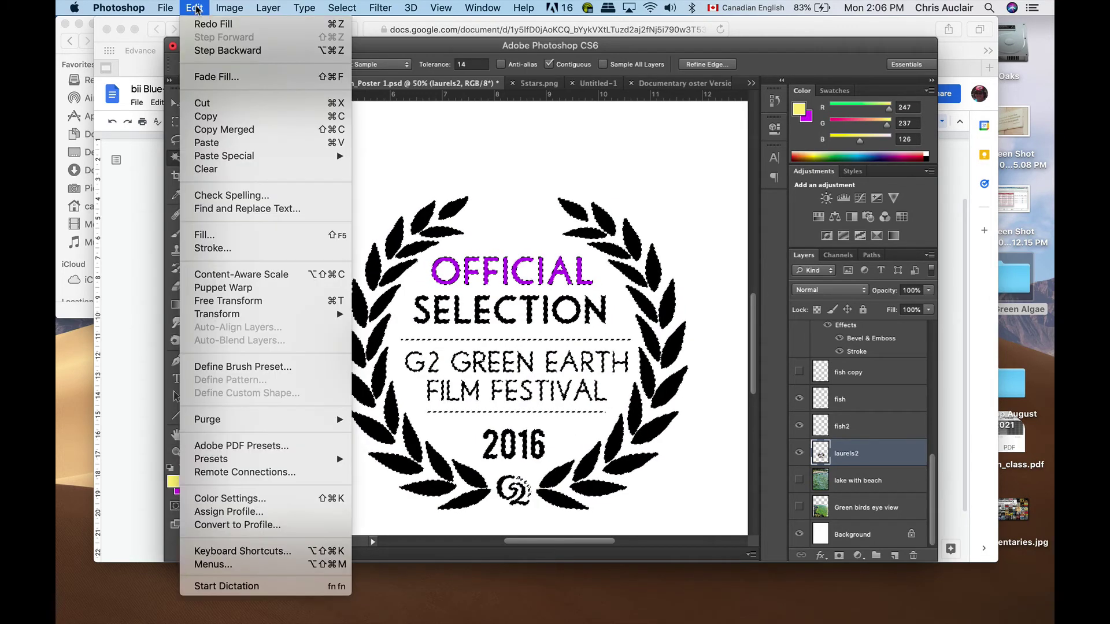
left_click(221, 236)
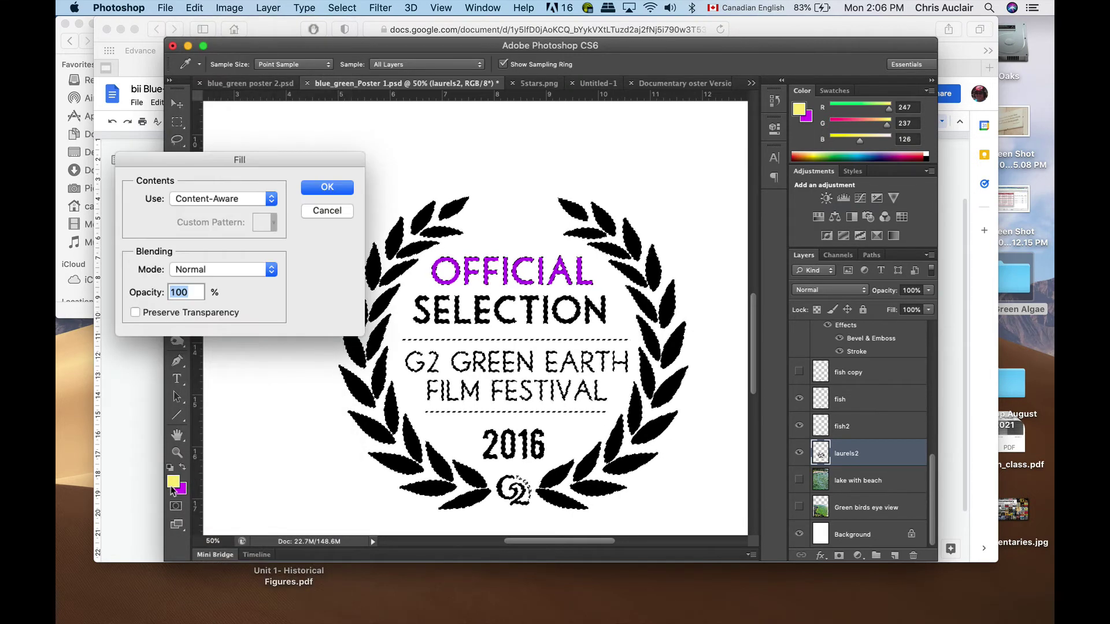
left_click(214, 199)
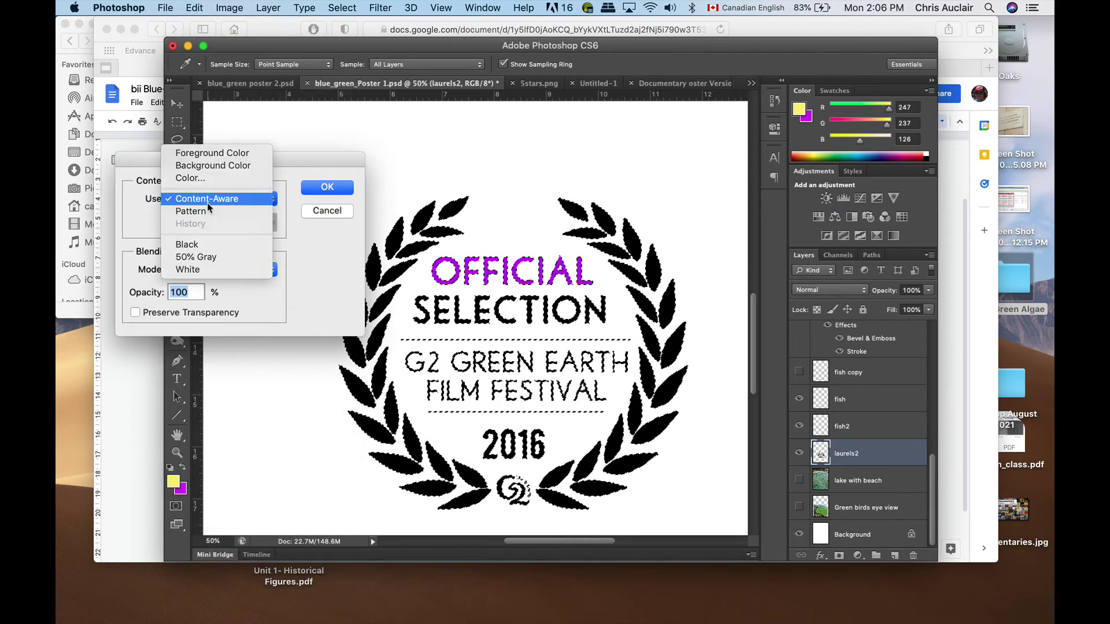
left_click(211, 153)
left_click(312, 188)
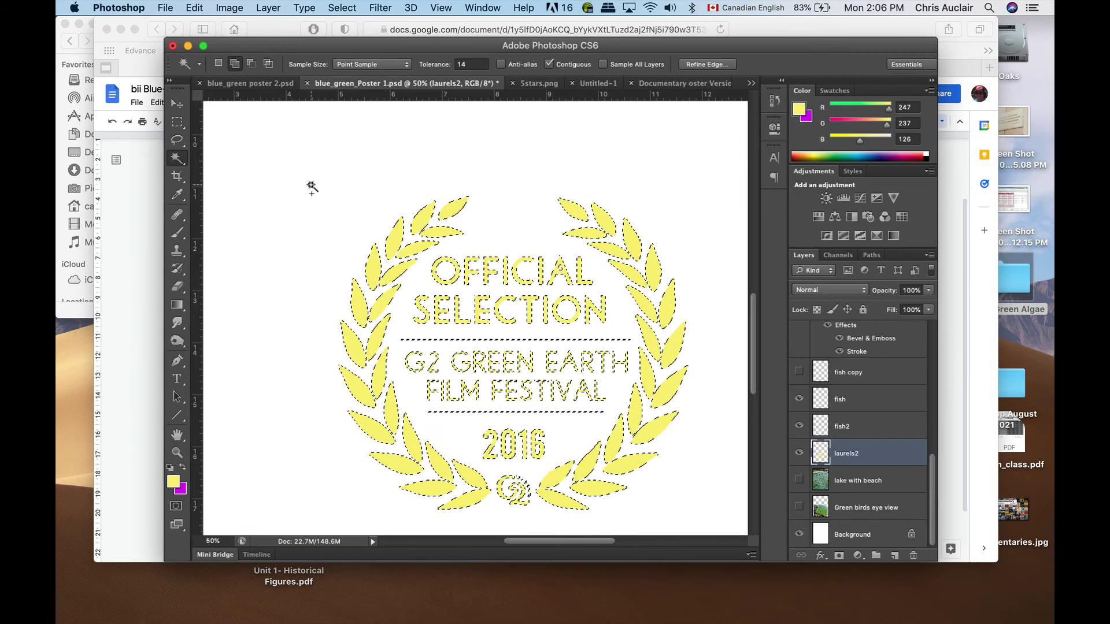
key("super+z")
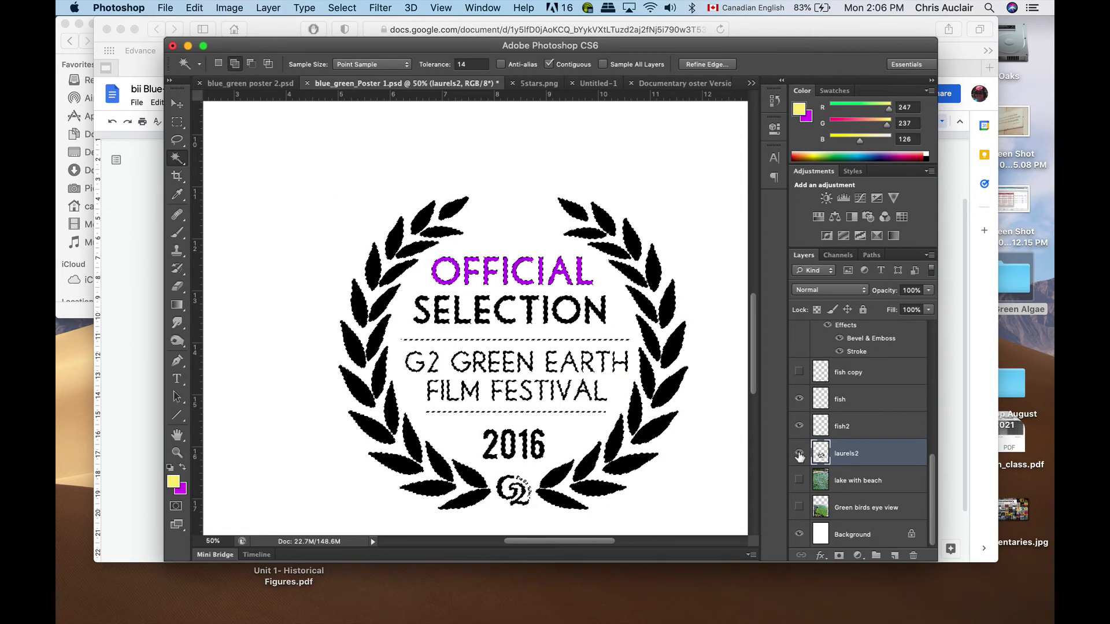
Deselect the laurels, pick the Gradient tool, and set the background colour to bright yellow #ffe116
key("super+d")
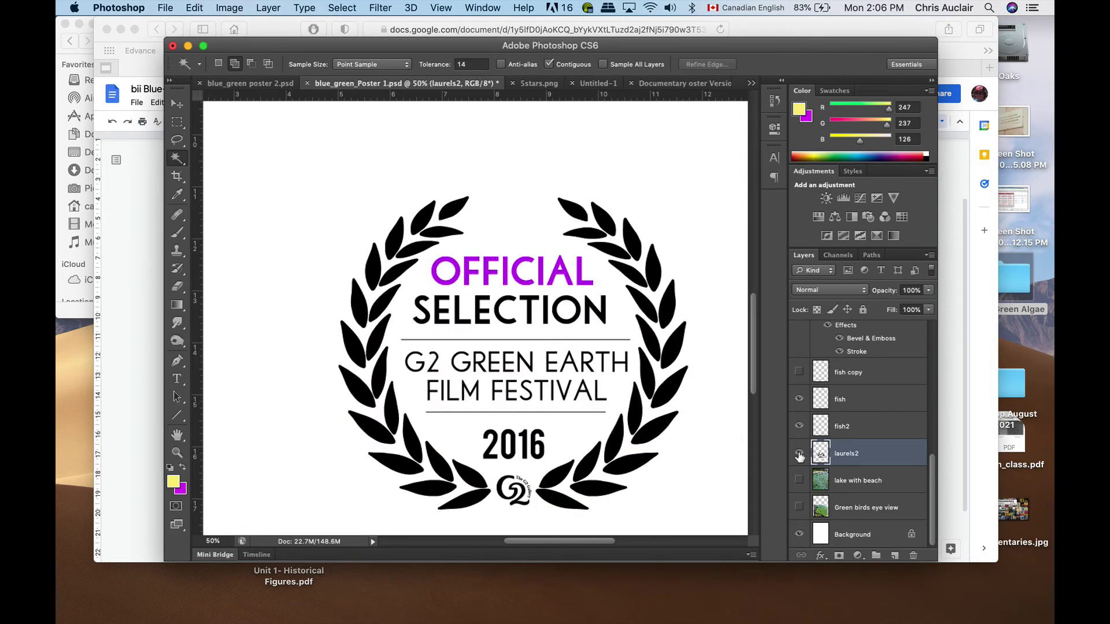
left_click(176, 306)
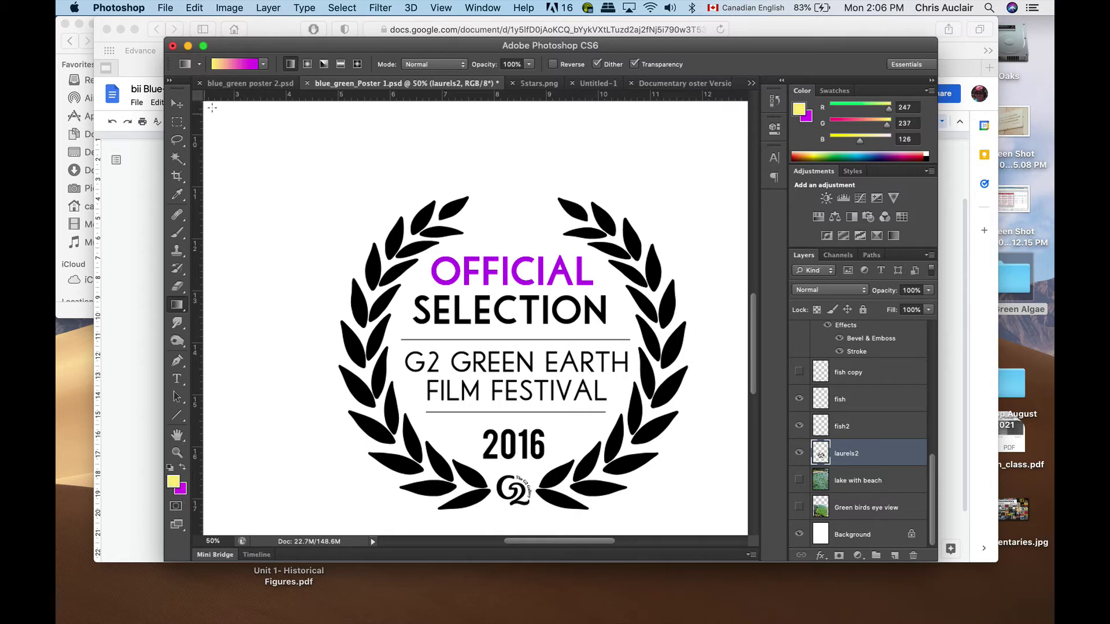
left_click(182, 490)
left_click(759, 411)
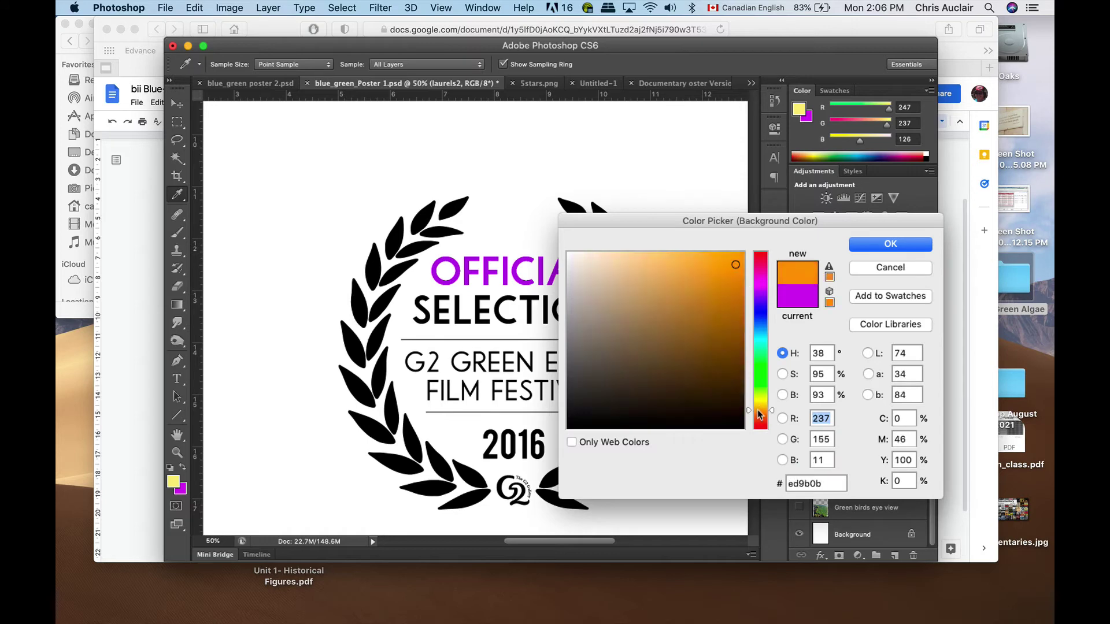
left_click_drag(739, 302, 728, 241)
left_click(756, 404)
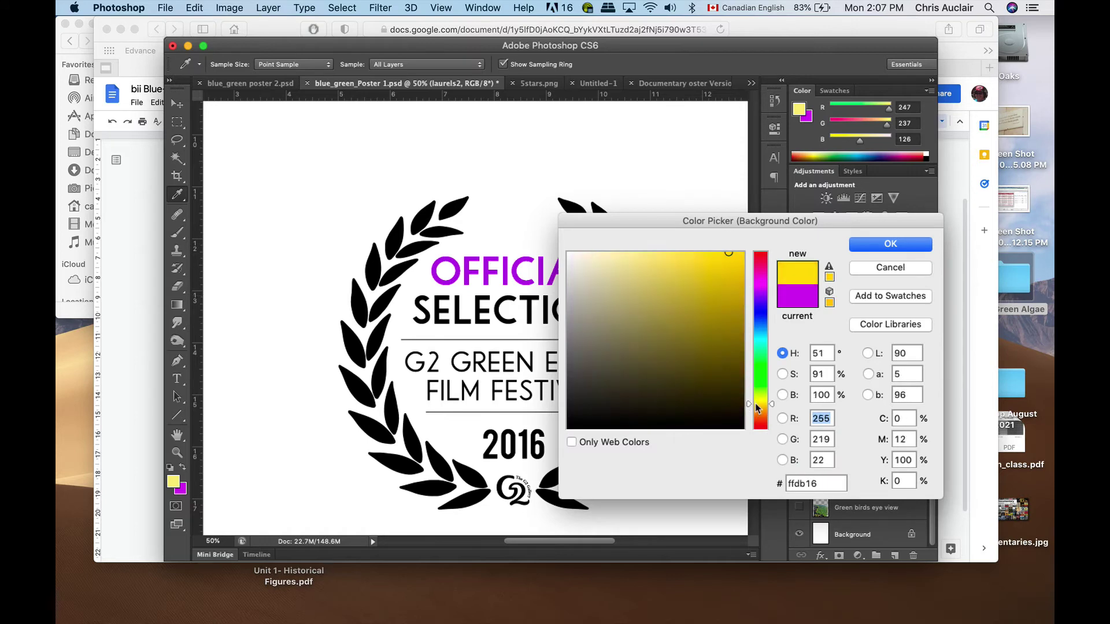
left_click(756, 404)
left_click(867, 243)
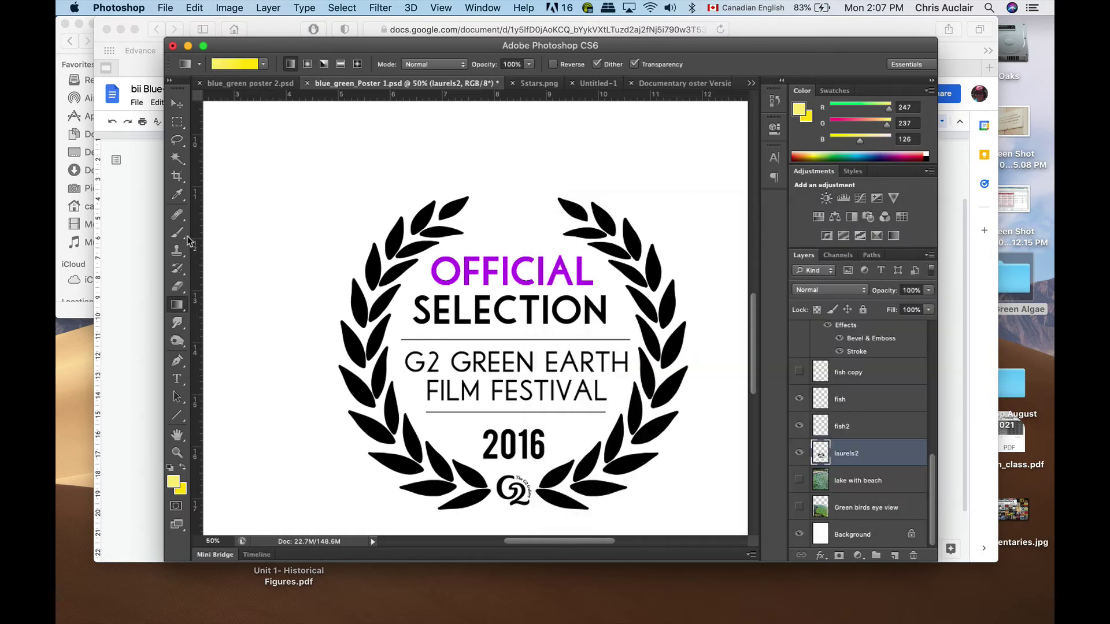
Lighten the foreground colour to pale yellow #fef8ae
left_click(172, 481)
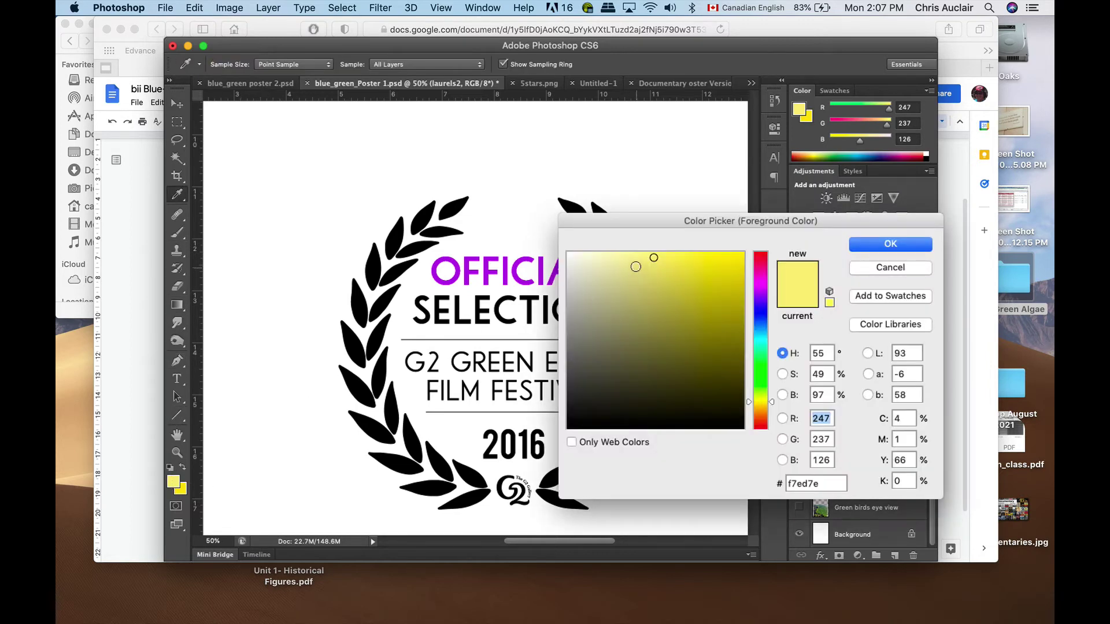
left_click_drag(635, 267, 622, 253)
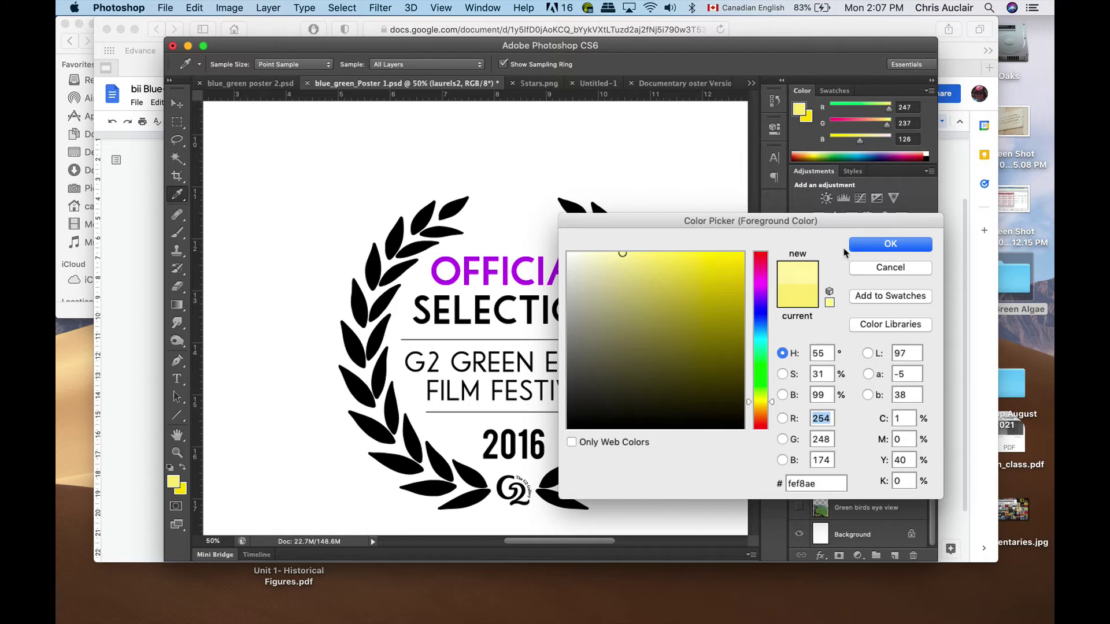
left_click(865, 246)
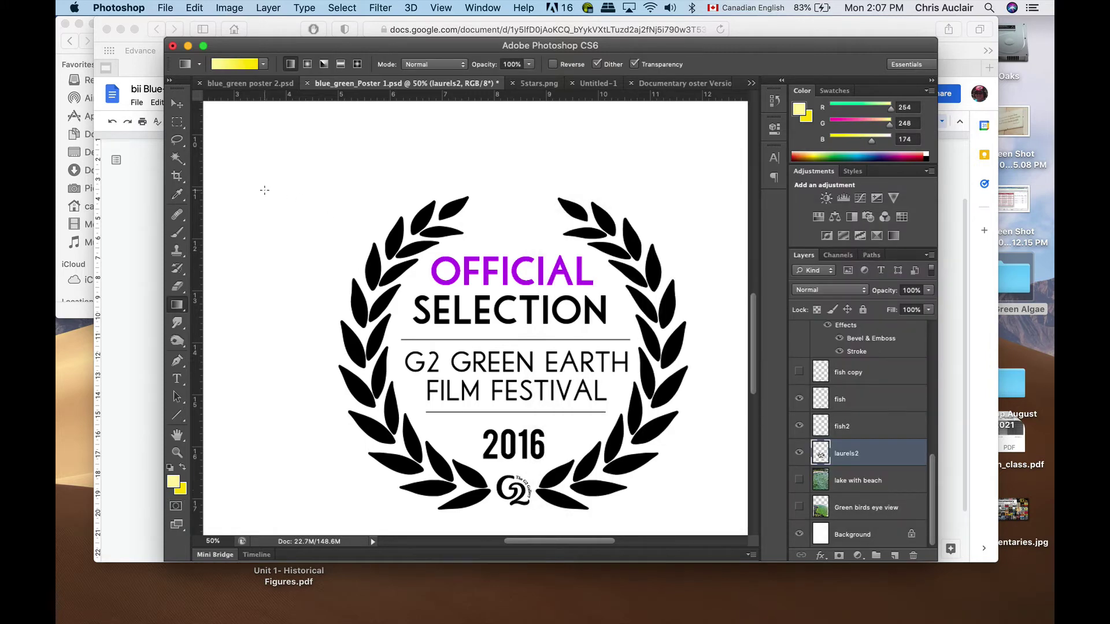
key("super+minus")
key("super+minus")
key("super+minus")
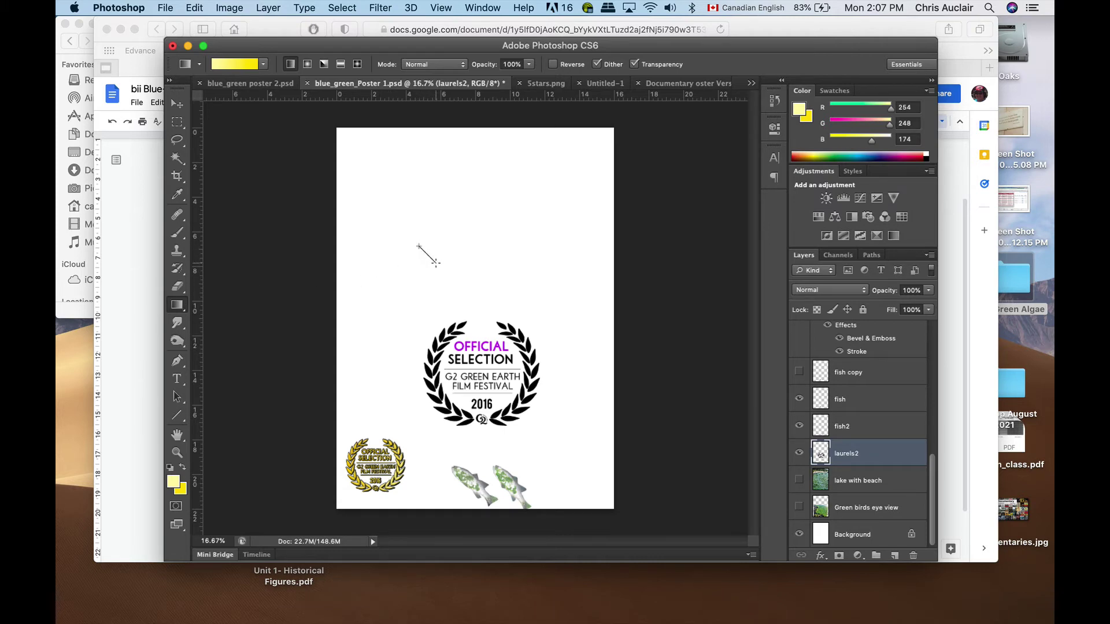
left_click_drag(438, 262, 439, 260)
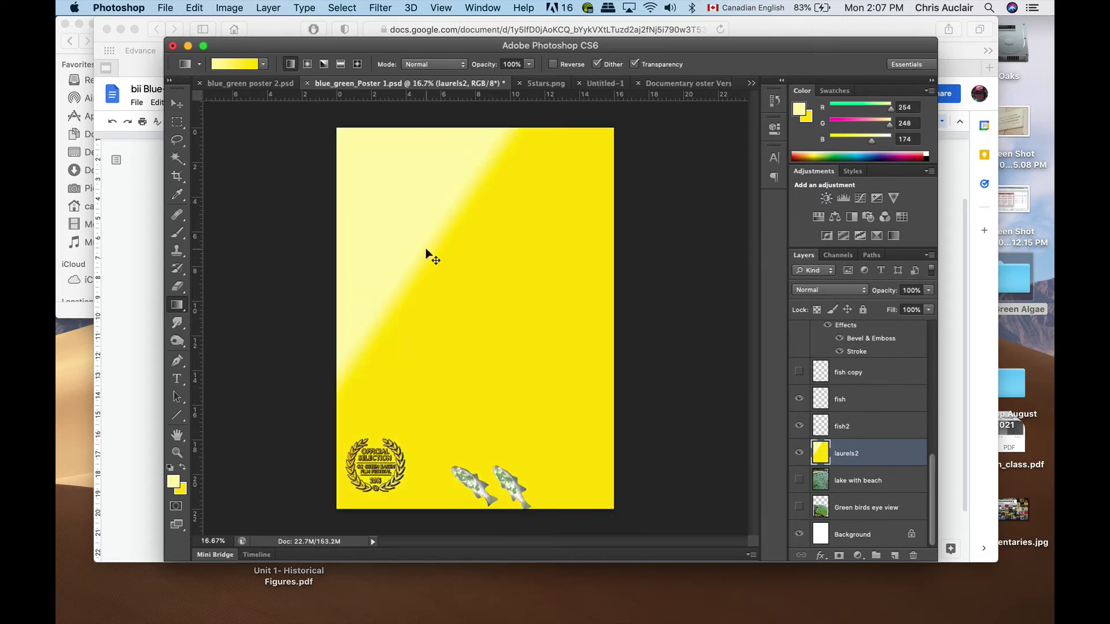
key("super+z")
left_click_drag(391, 210, 597, 392)
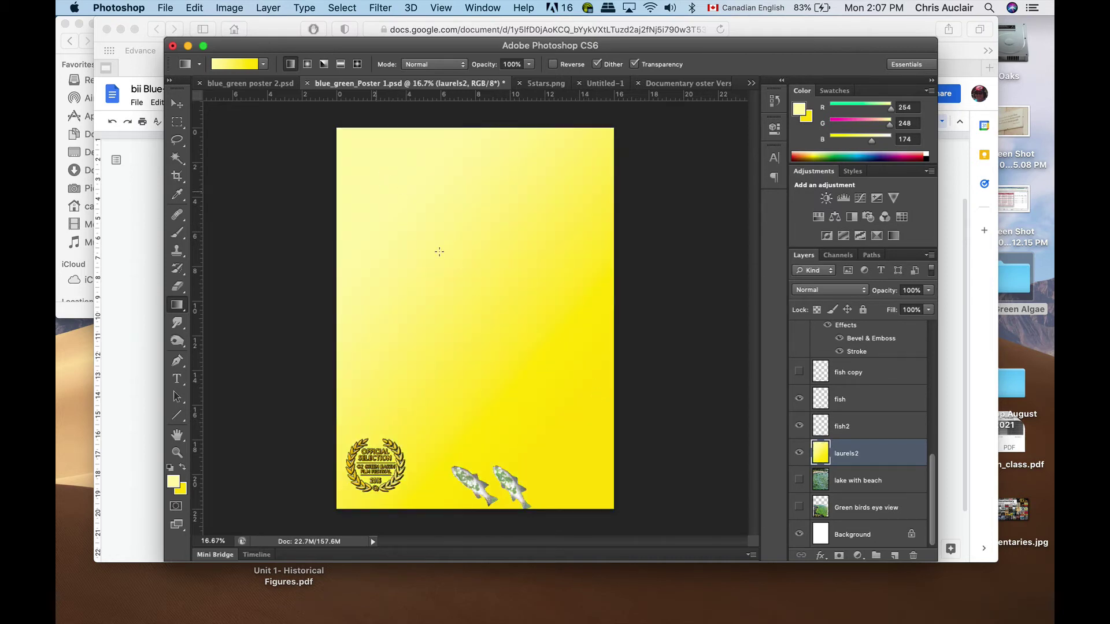
key("super+z")
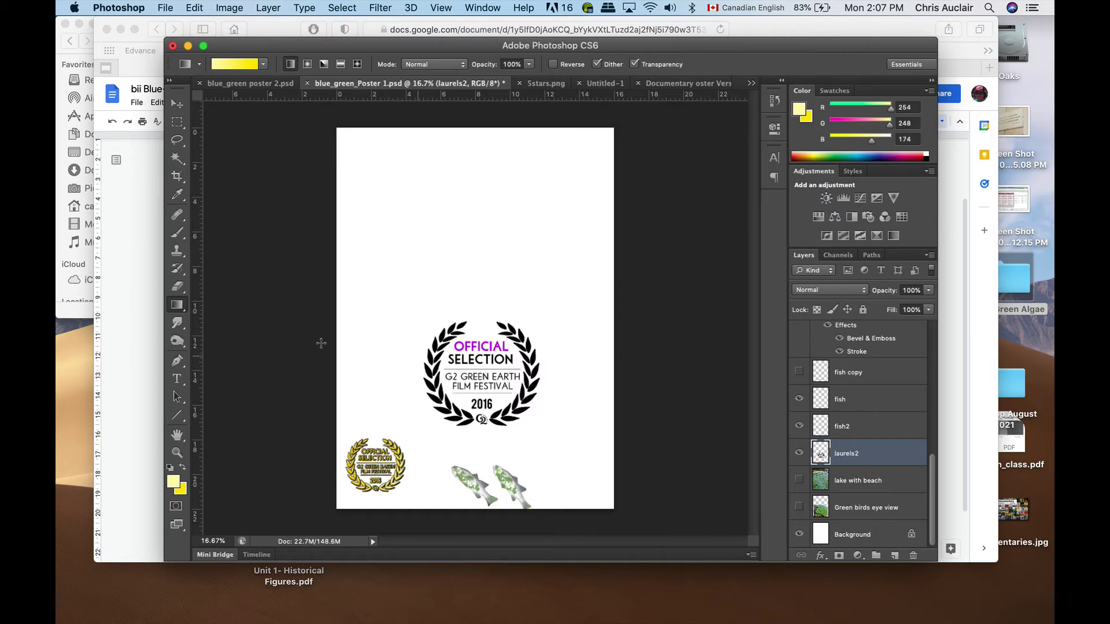
Zoom to 33.33%, Magic Wand one black laurels2 leaf, and extend it with Select > Similar
left_click(177, 157)
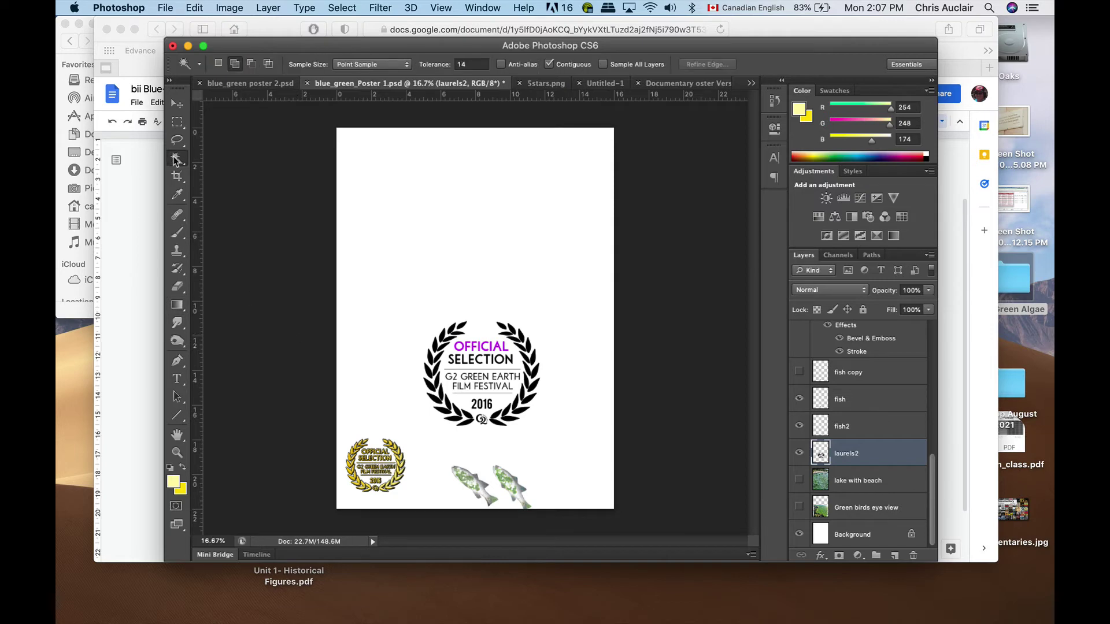
key("super+plus")
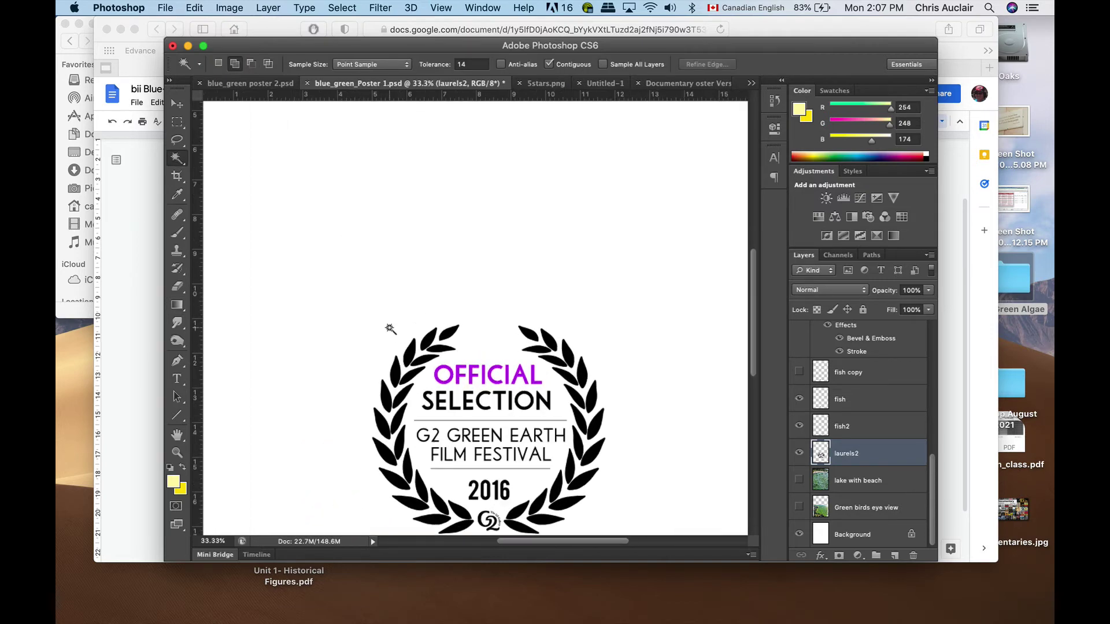
left_click(427, 338)
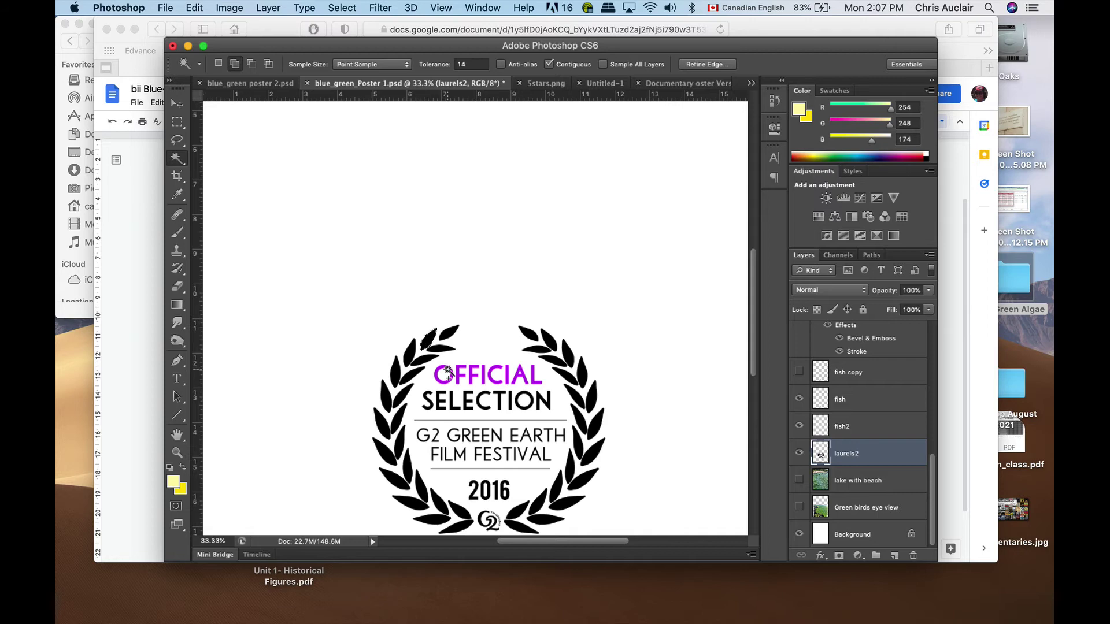
left_click(338, 9)
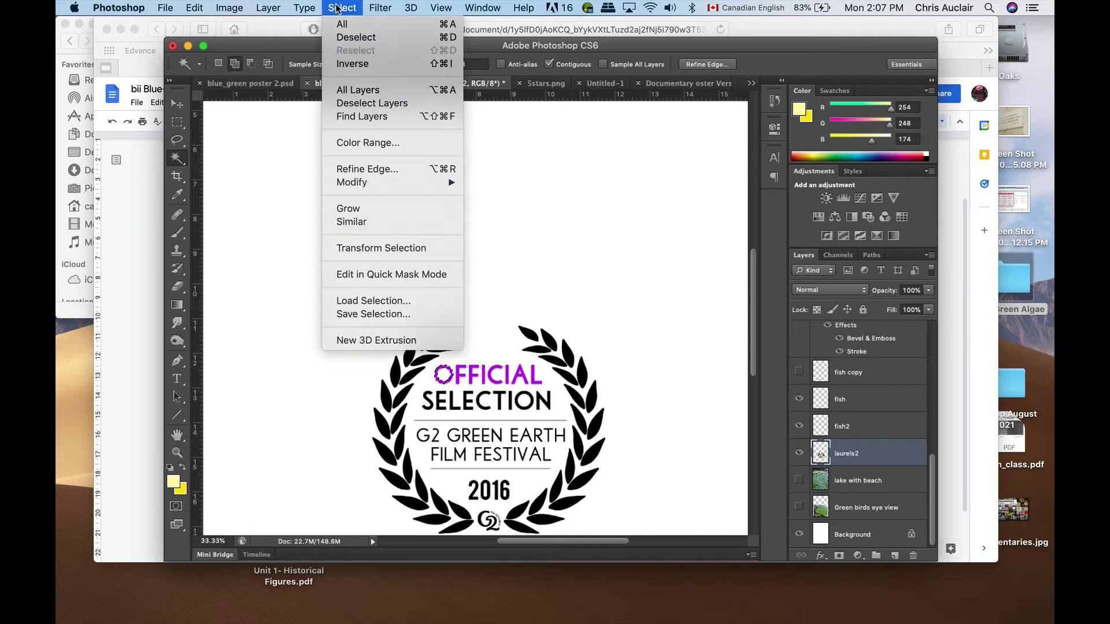
left_click(353, 222)
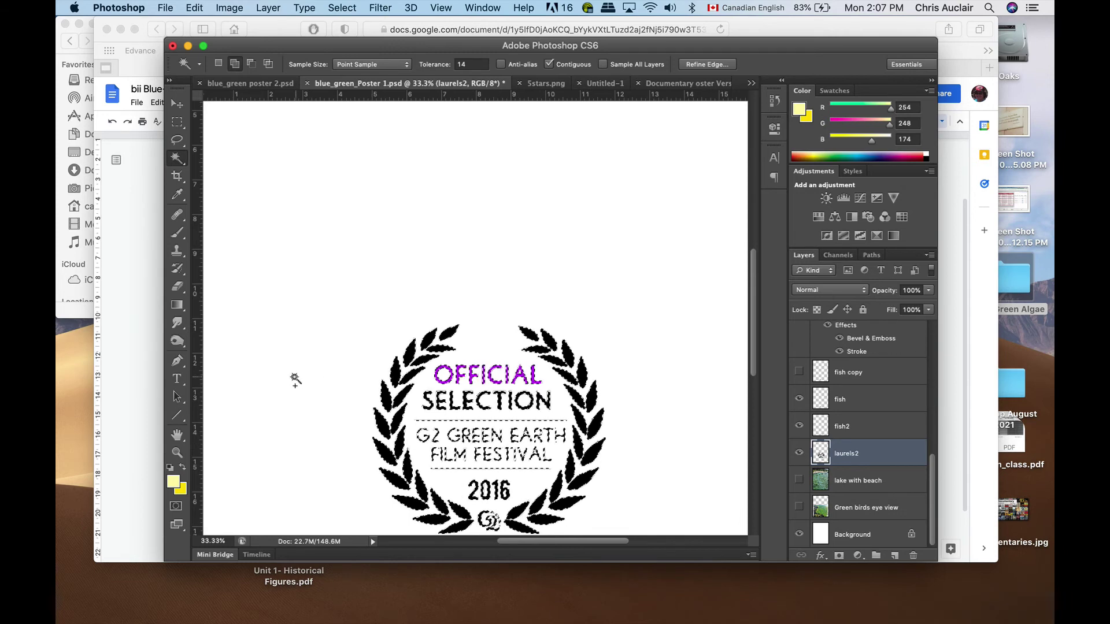
scroll(293, 379, "down", 5)
scroll(293, 379, "left", 1)
scroll(294, 379, "down", 1)
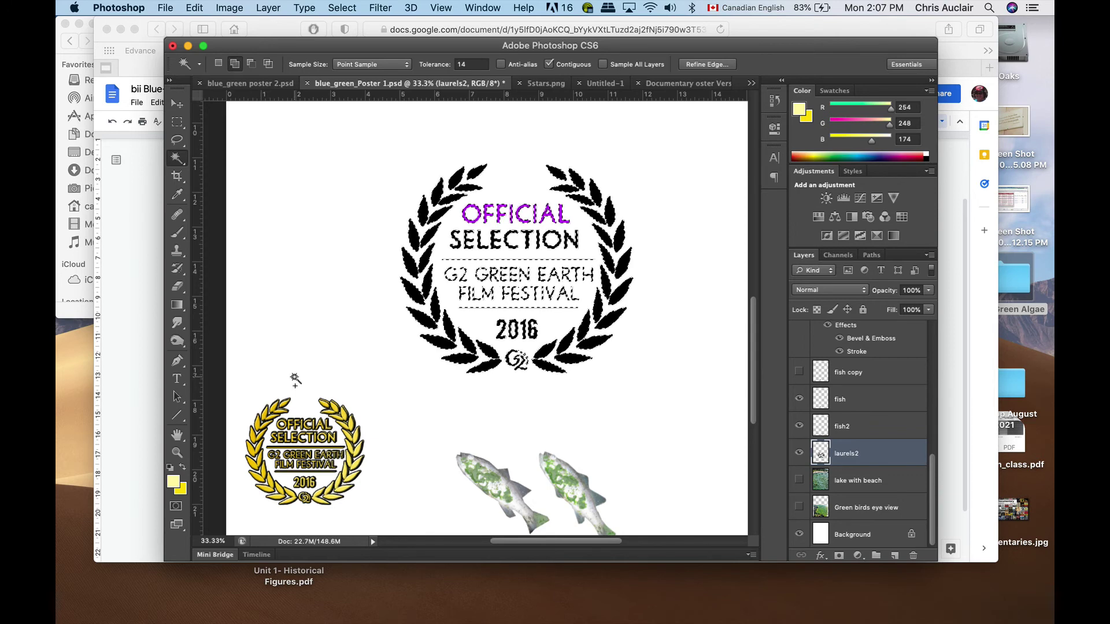
Paint a pale-to-bright yellow gradient over the selected laurels2 artwork, then deselect
left_click(177, 308)
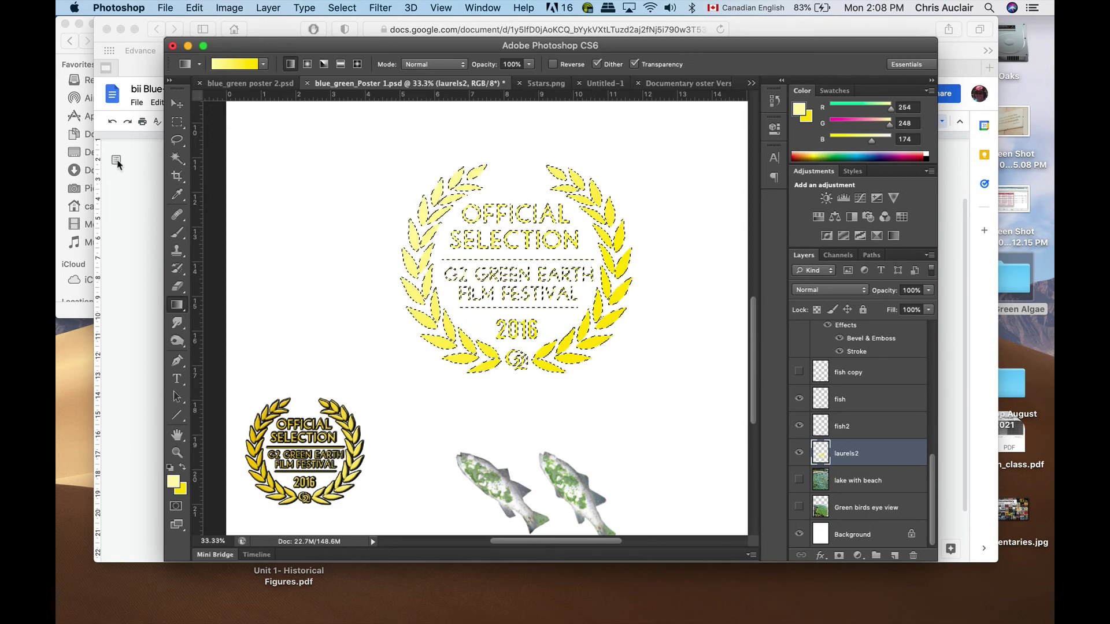
left_click(340, 8)
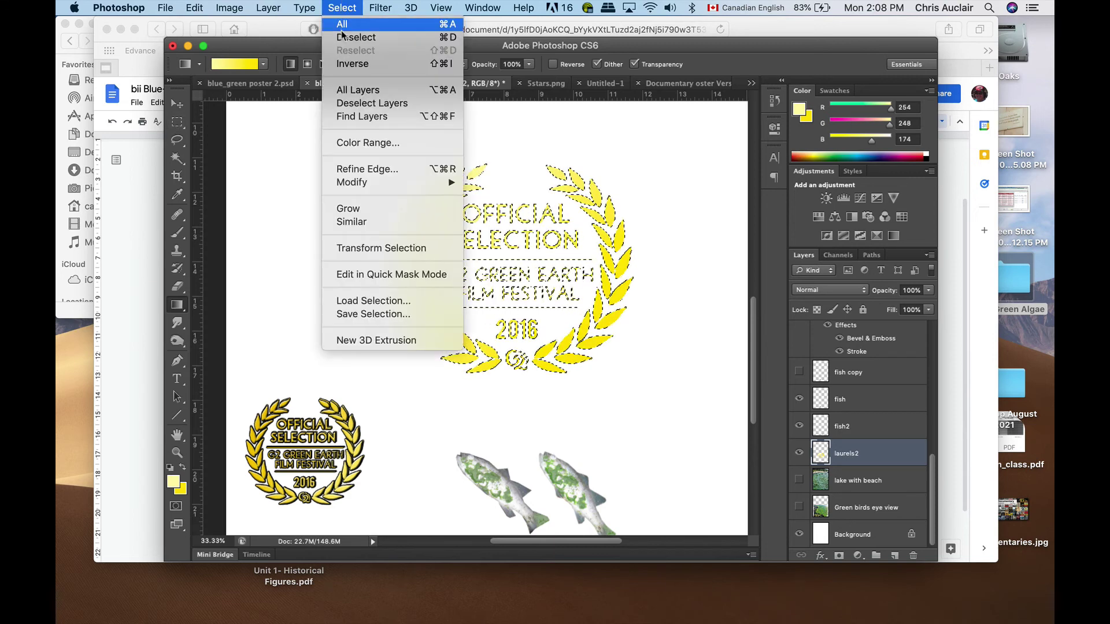
left_click(442, 39)
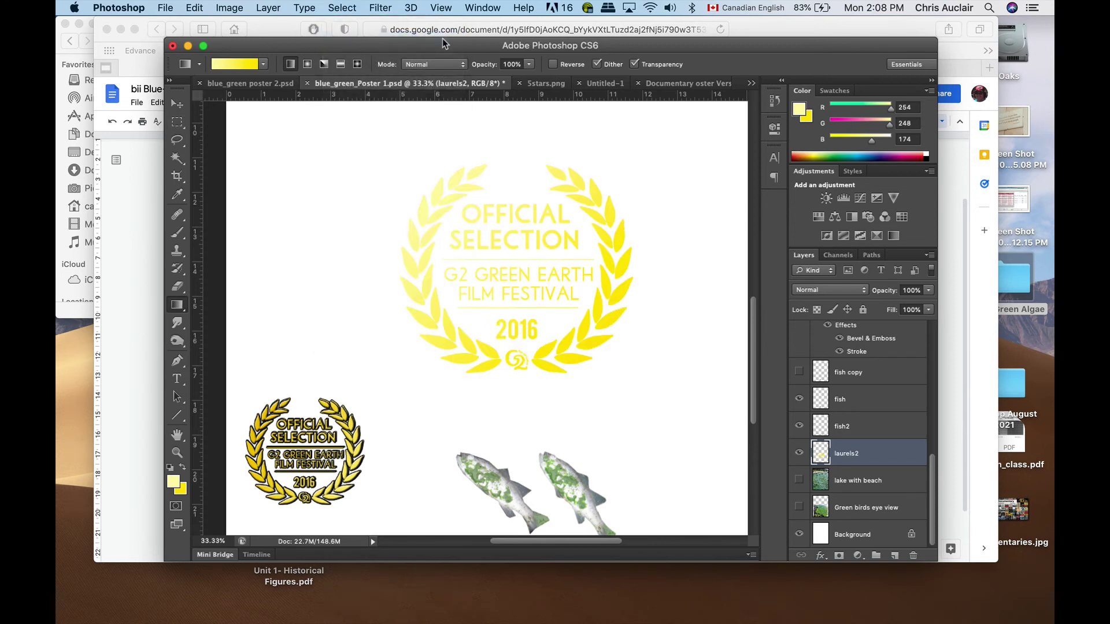
Apply Bevel & Emboss at 272% depth plus a dark Stroke to the laurels2 layer
left_click(268, 7)
key("Escape")
left_click(266, 9)
mouse_move(278, 92)
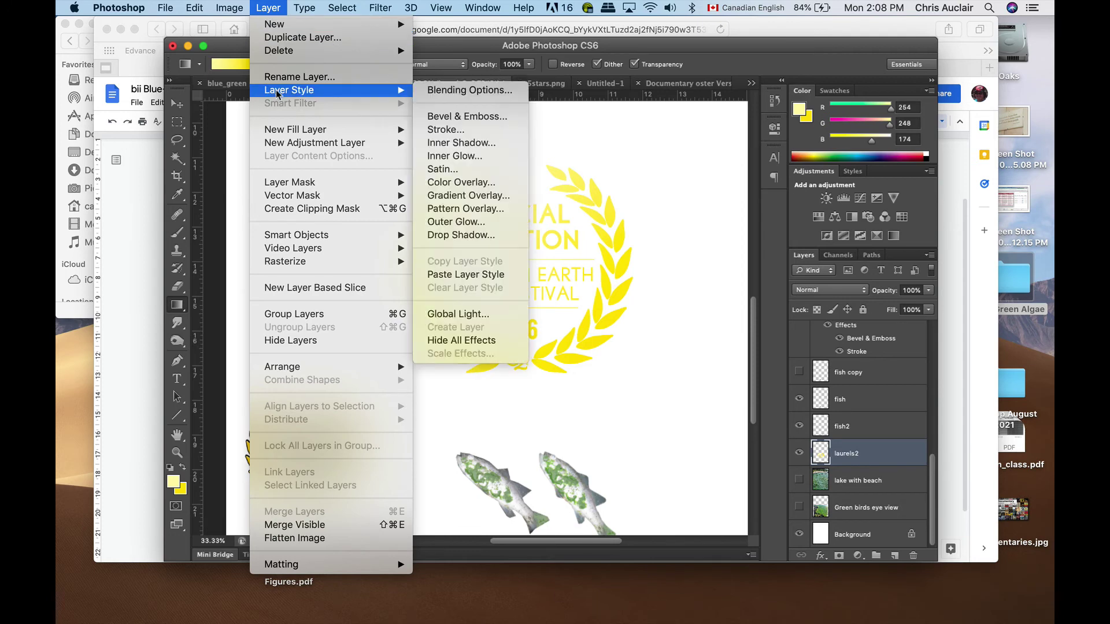
left_click(457, 118)
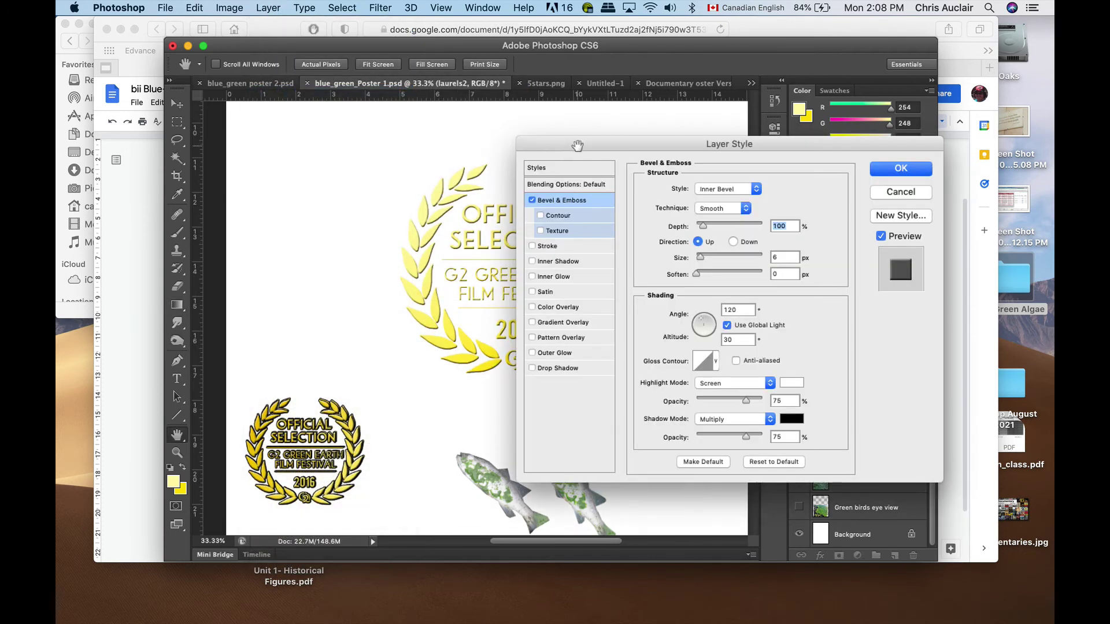
left_click_drag(581, 147, 719, 97)
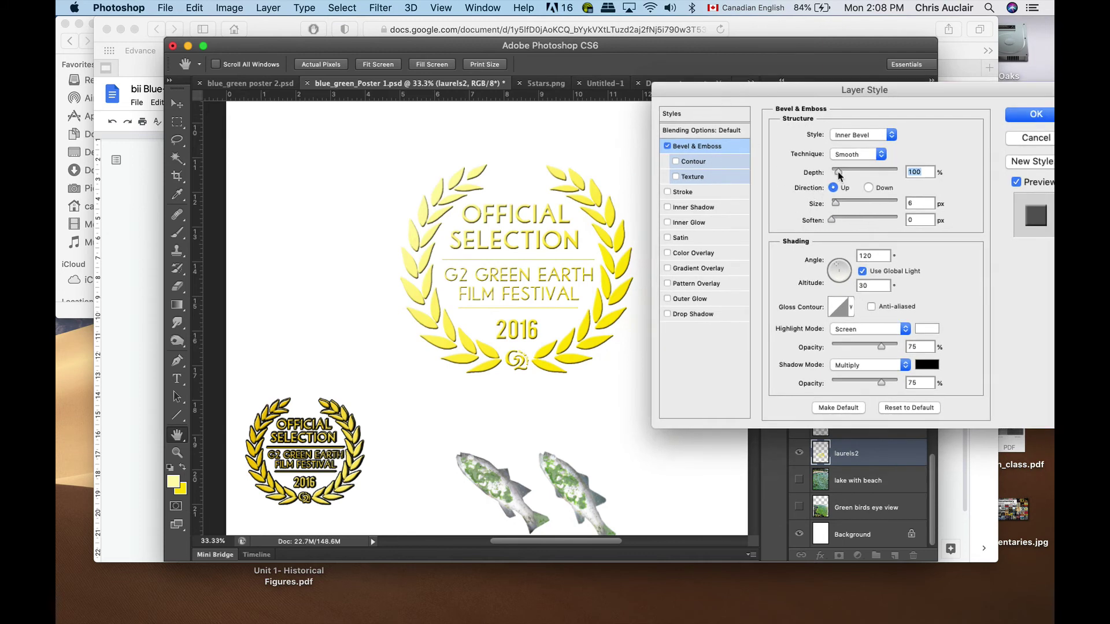
left_click_drag(838, 175, 851, 176)
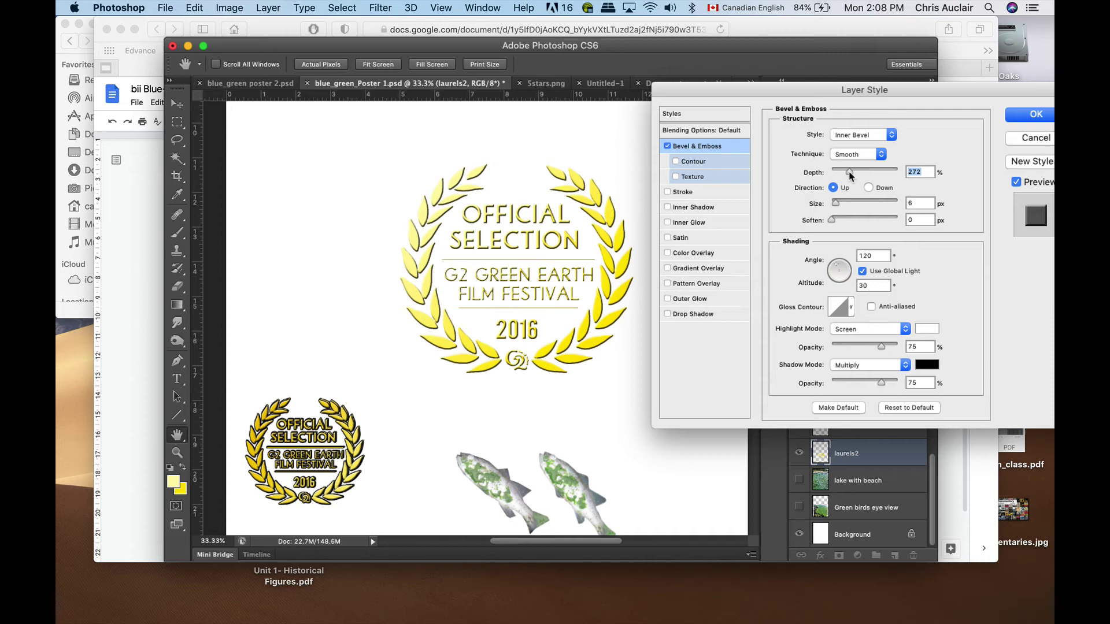
left_click(667, 193)
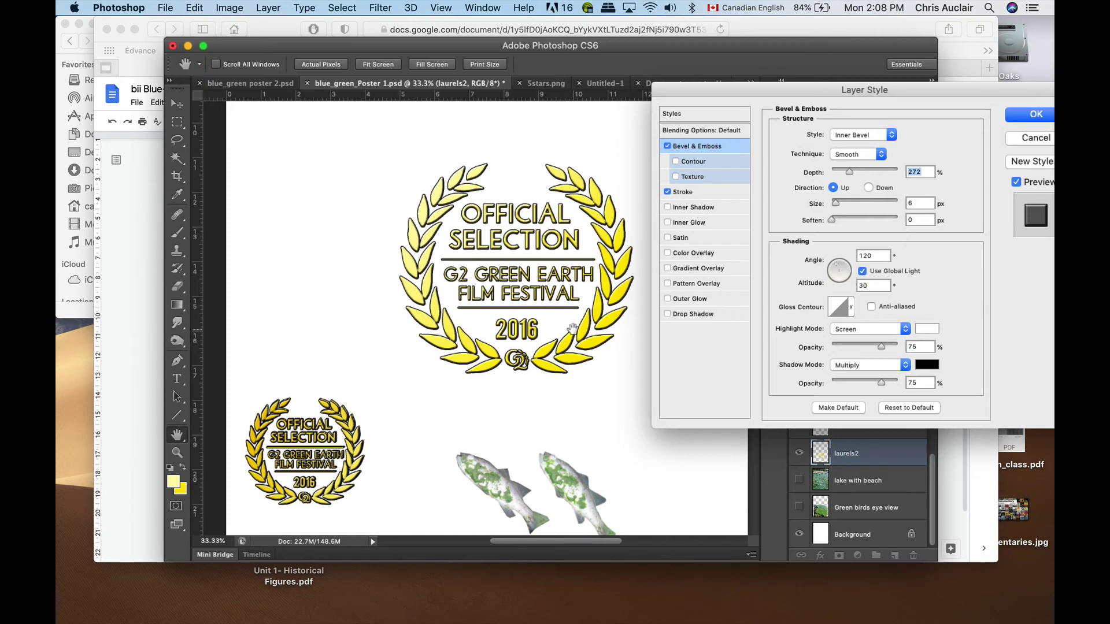
left_click(1024, 113)
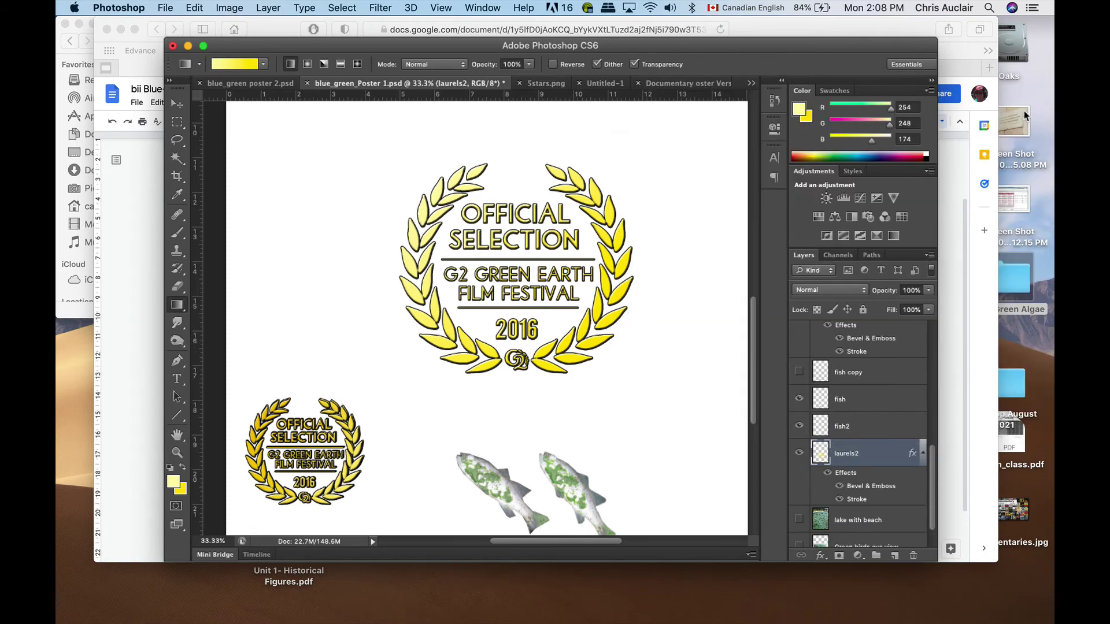
Scale laurels2 down, stack it above the first laurel at lower left, and show the 'lake with beach' layer
left_click(177, 103)
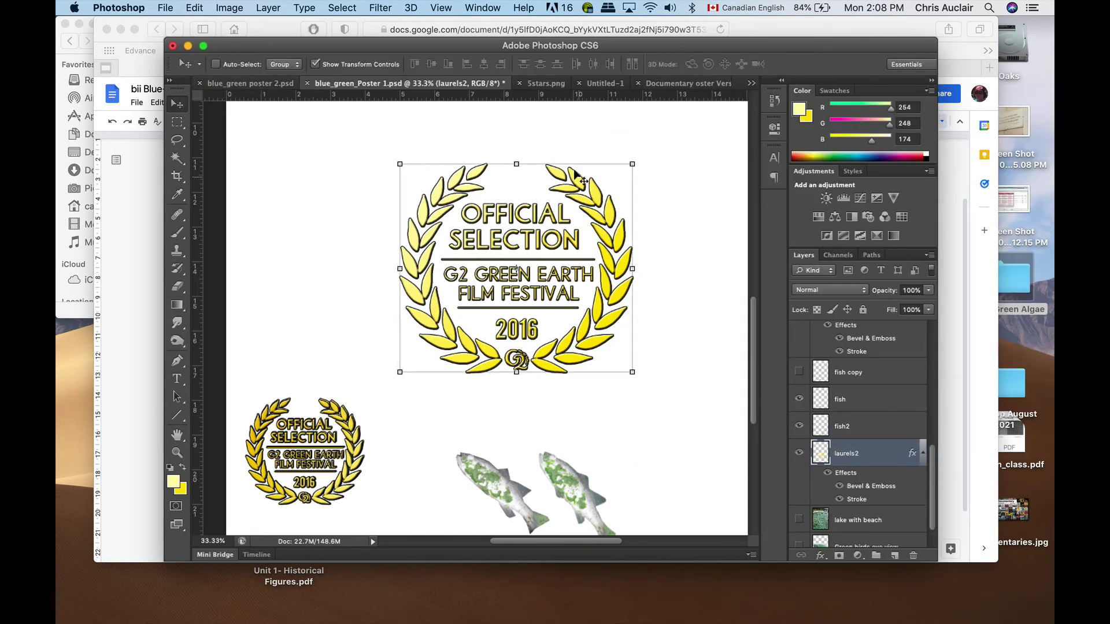
left_click_drag(632, 164, 523, 245)
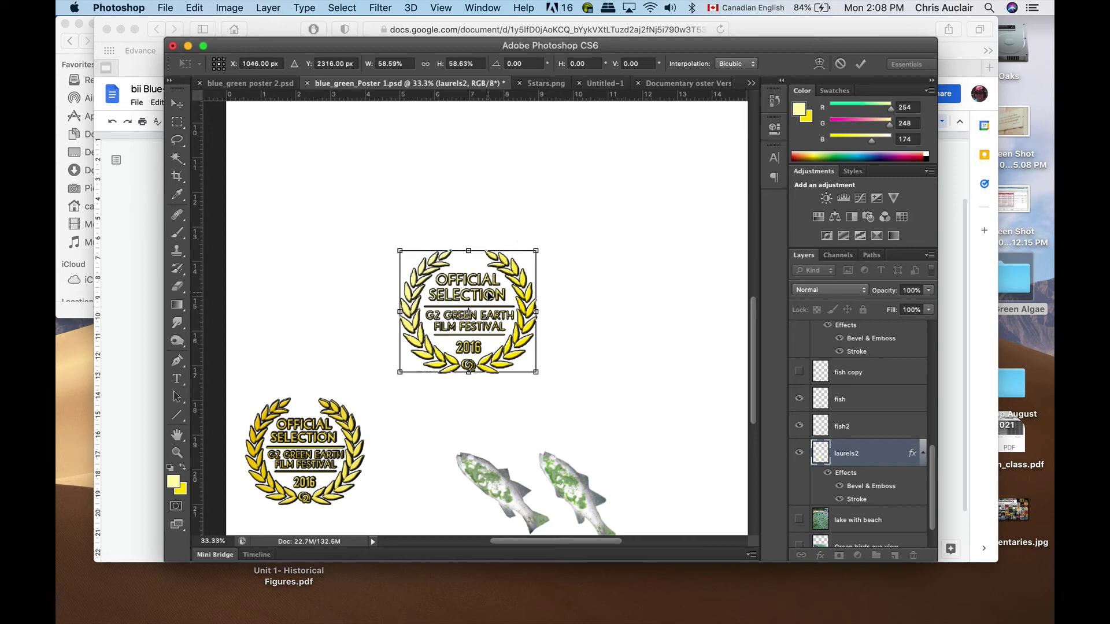
key("Return")
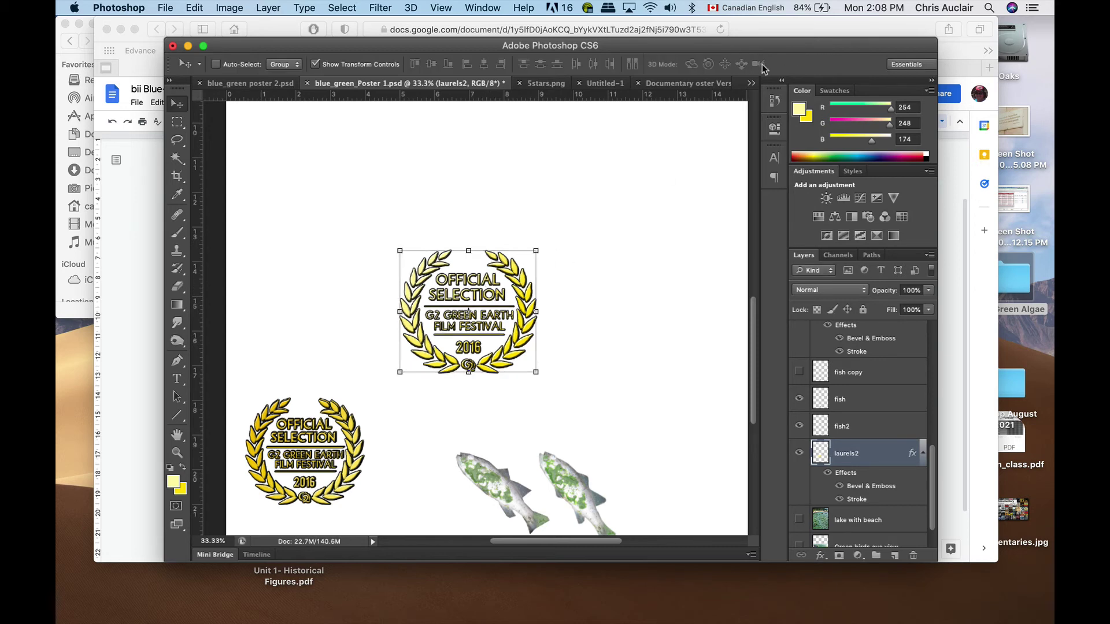
left_click_drag(529, 294, 361, 272)
key("ctrl+t")
key("Return")
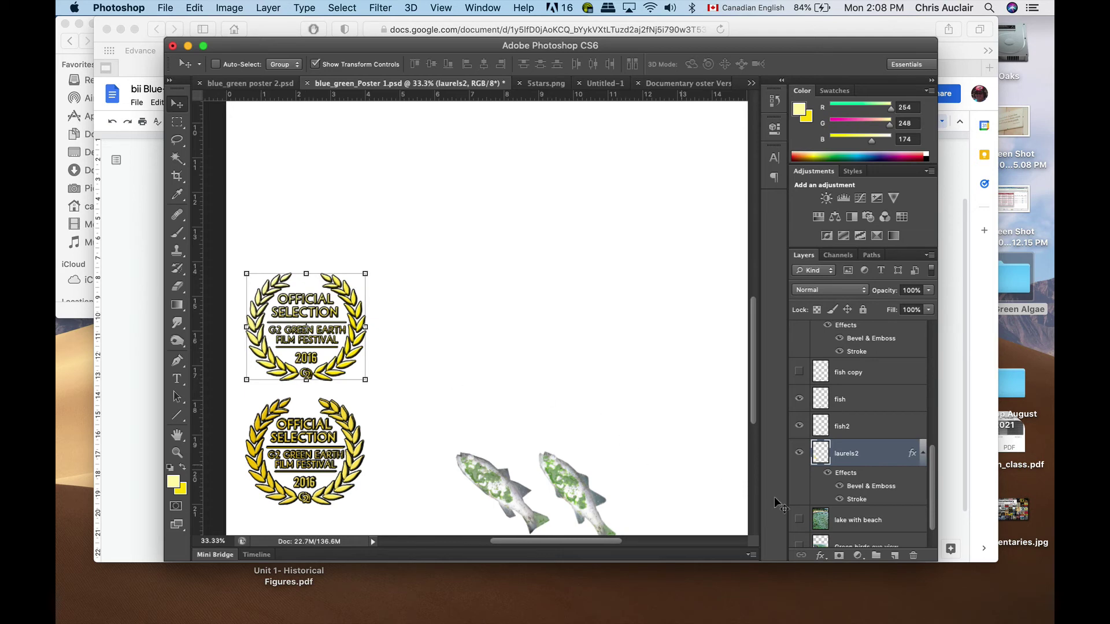
scroll(851, 532, "down", 2)
left_click(800, 481)
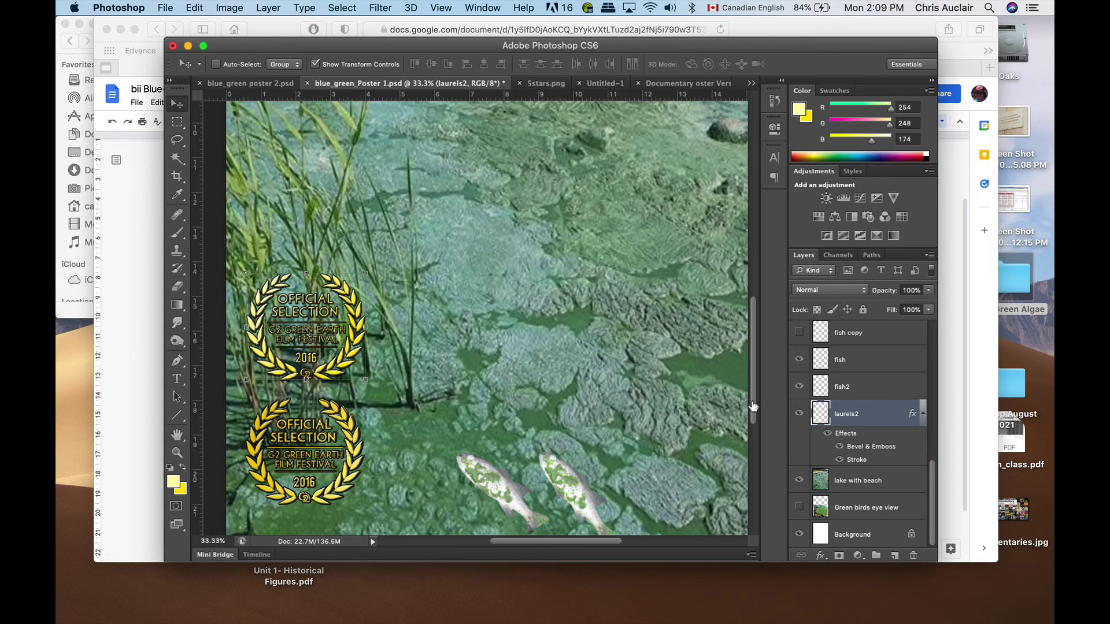
Increase the laurels2 Stroke size to 16 px and zoom out to the whole poster
double_click(847, 435)
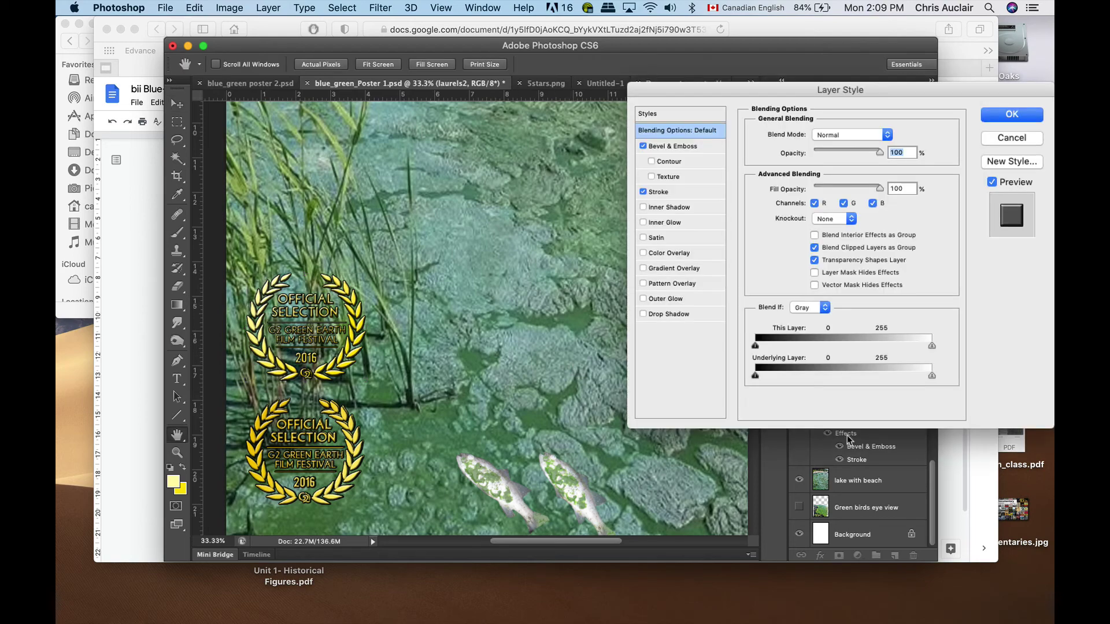
left_click(656, 193)
left_click_drag(799, 134, 806, 133)
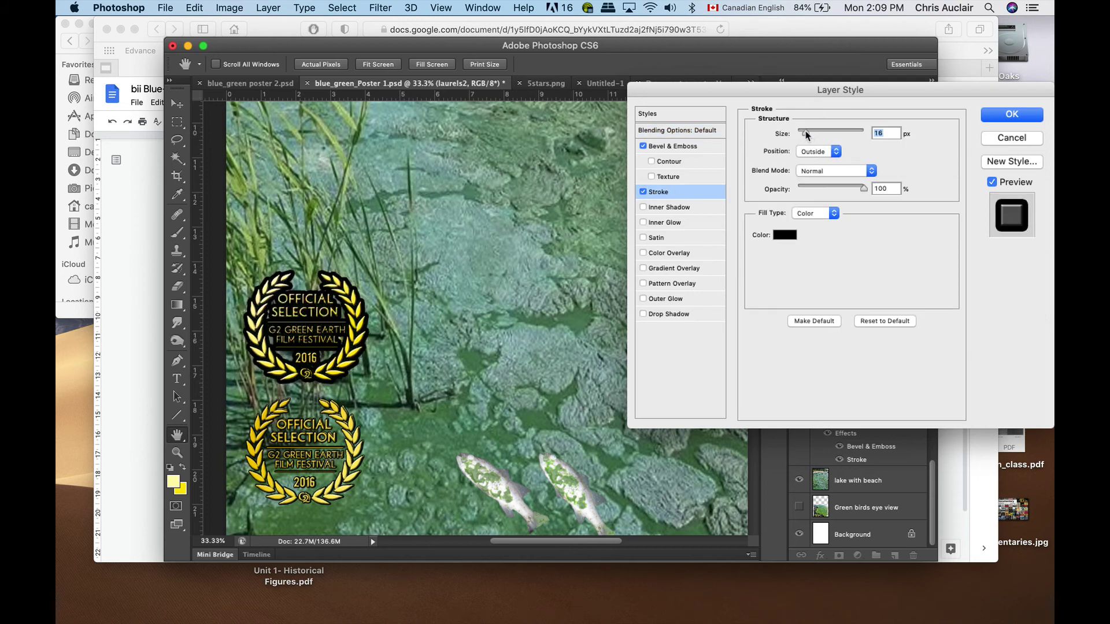
left_click(1001, 110)
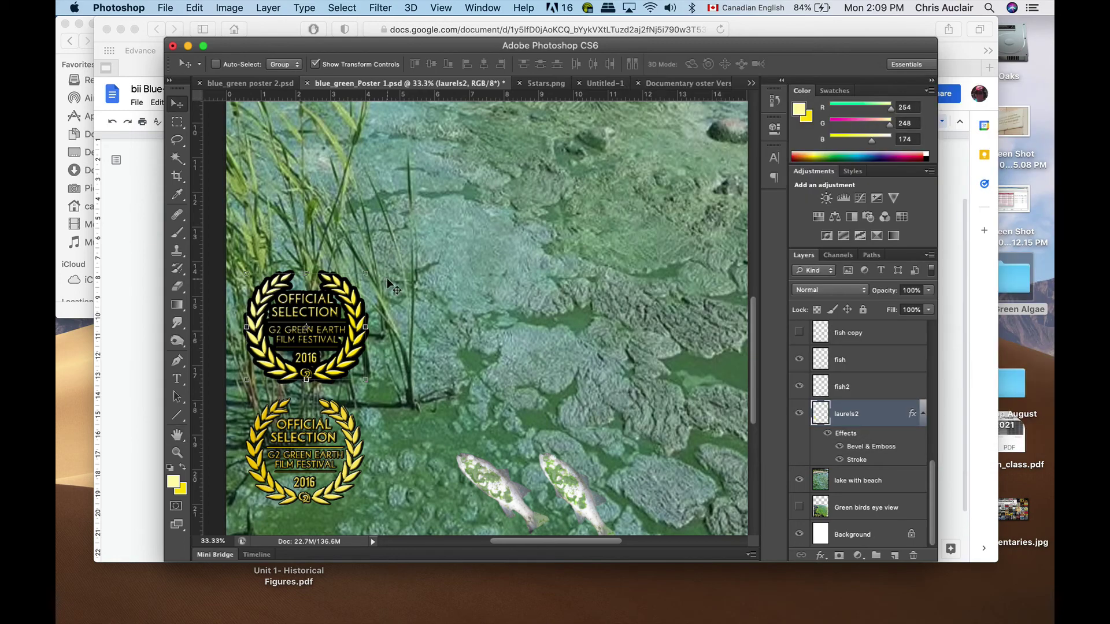
key("super+minus")
key("super+minus")
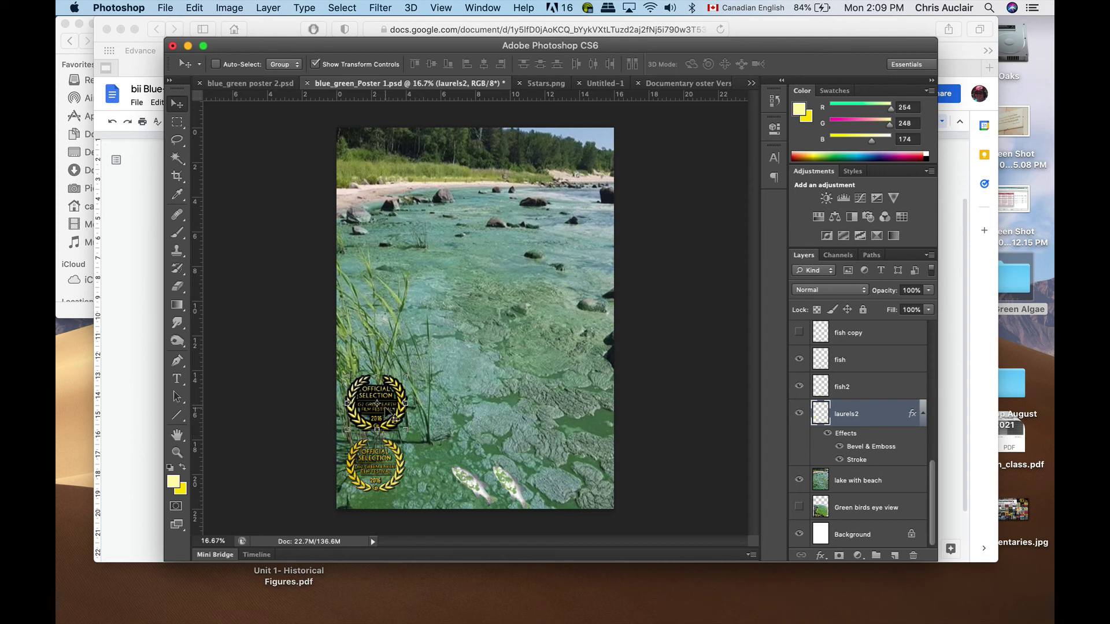
Drag the laurels2 badge up toward the beach and reduce its Stroke size from 16 px to 5 px
left_click_drag(390, 413, 385, 232)
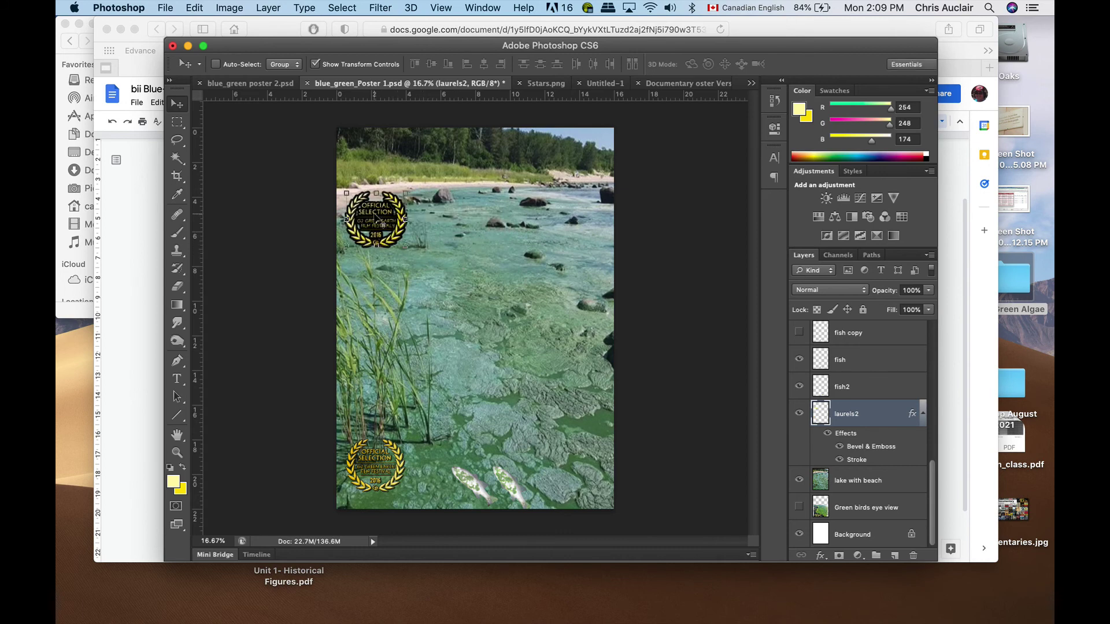
double_click(842, 435)
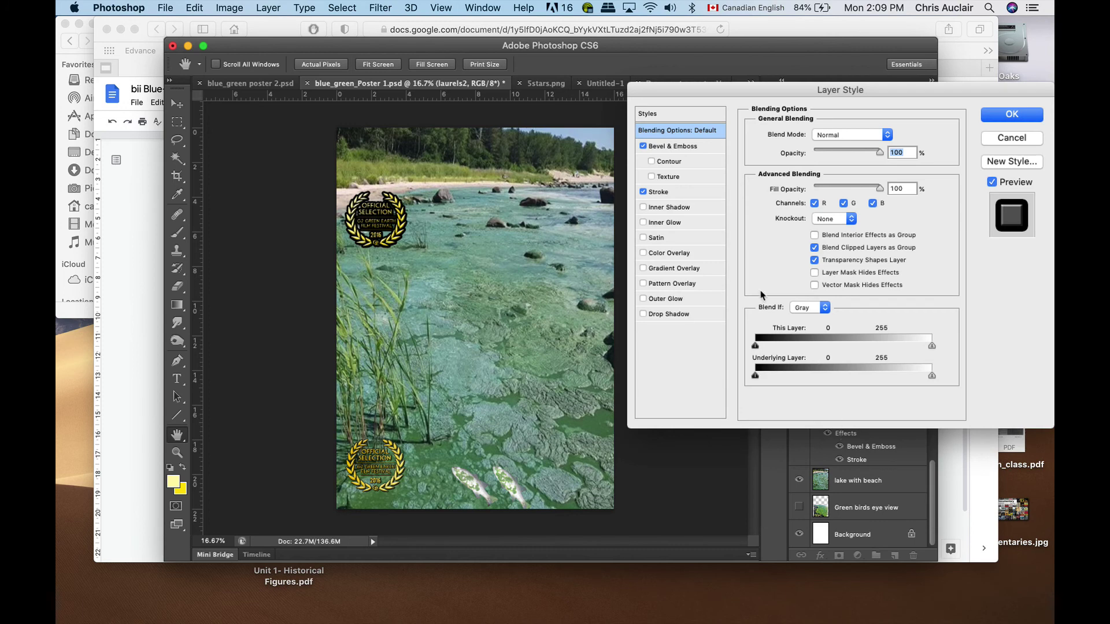
left_click(652, 191)
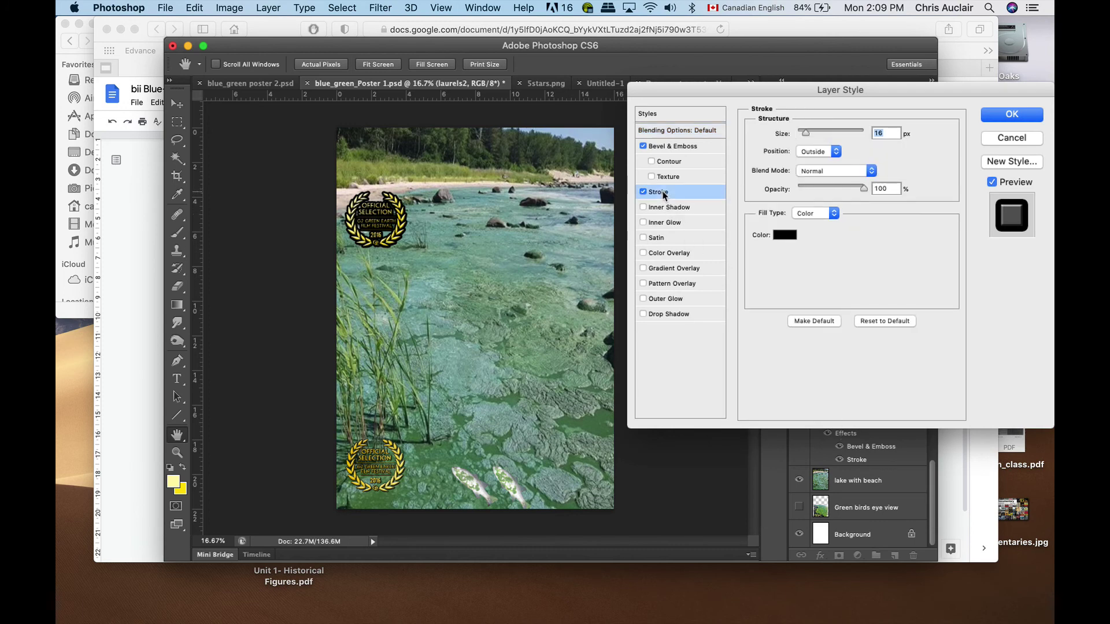
left_click_drag(806, 132, 800, 131)
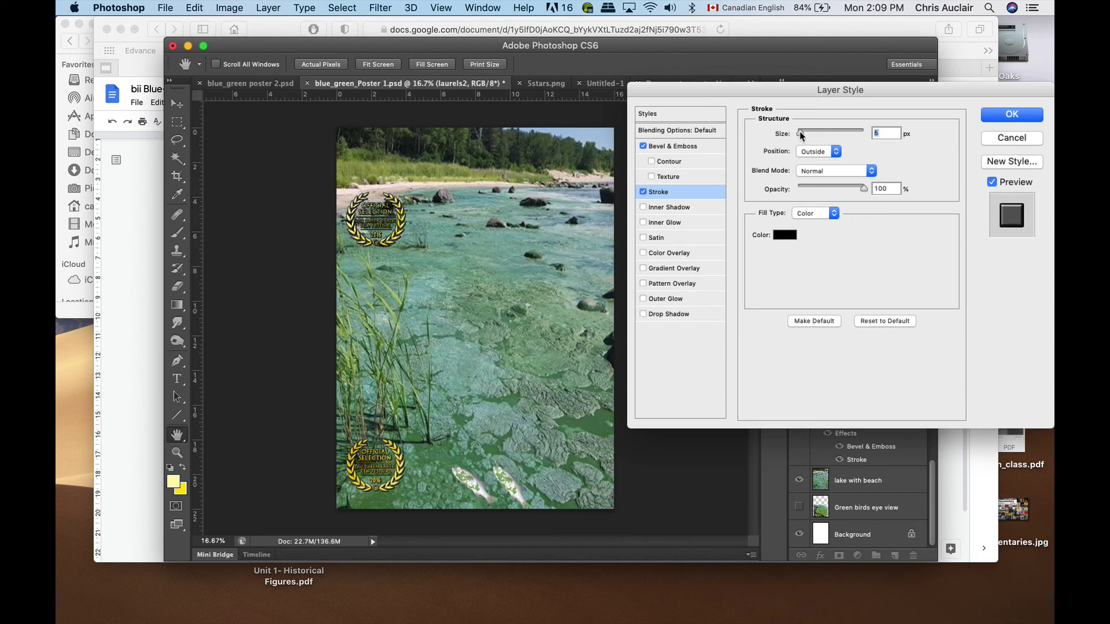
left_click(1010, 114)
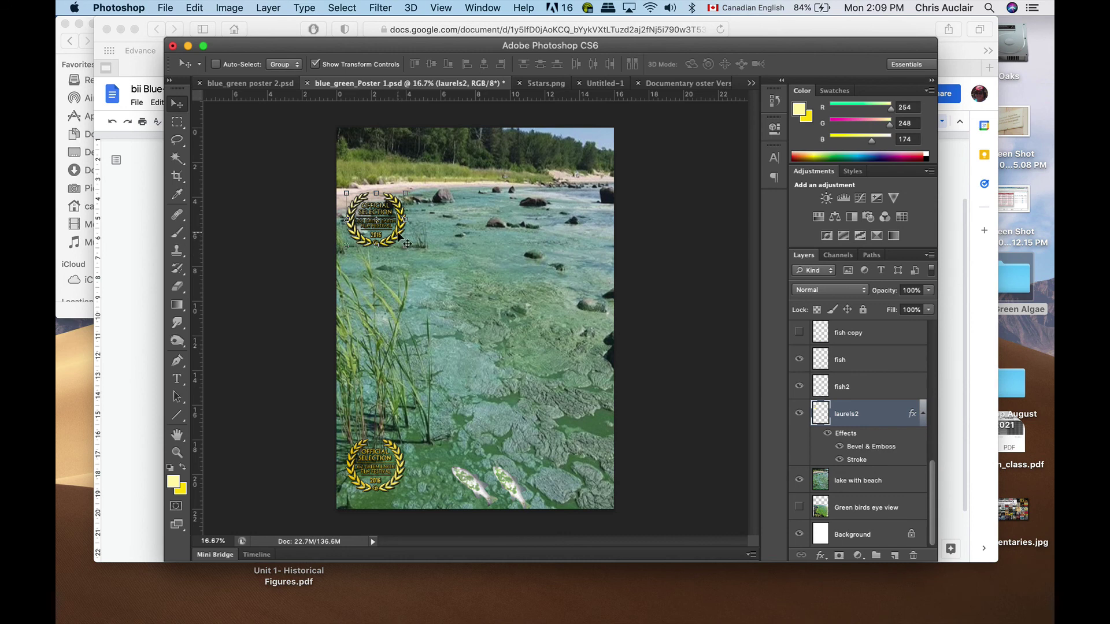
Drag laurels2 back down above the lower badge, then ready the Magic Wand in Add to selection mode
left_click_drag(396, 237, 401, 419)
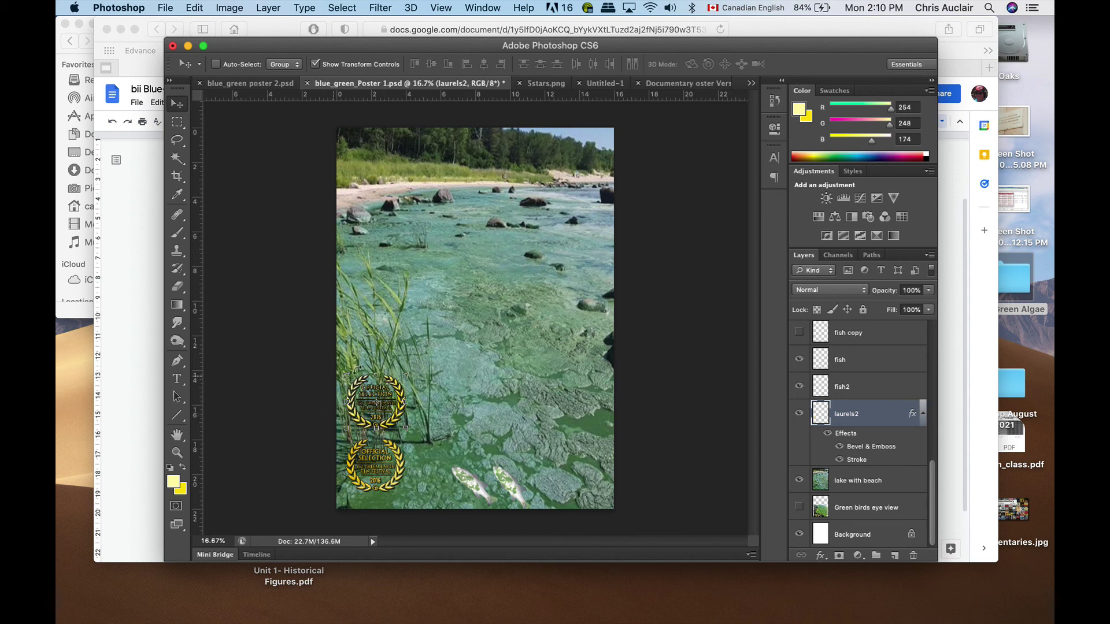
left_click(177, 157)
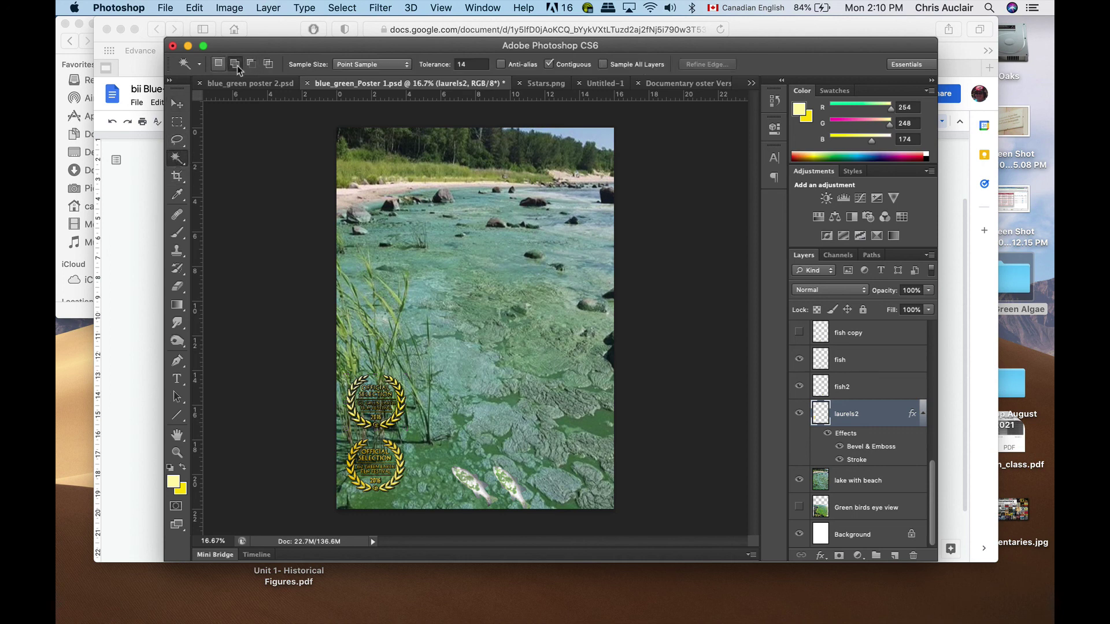
left_click(235, 64)
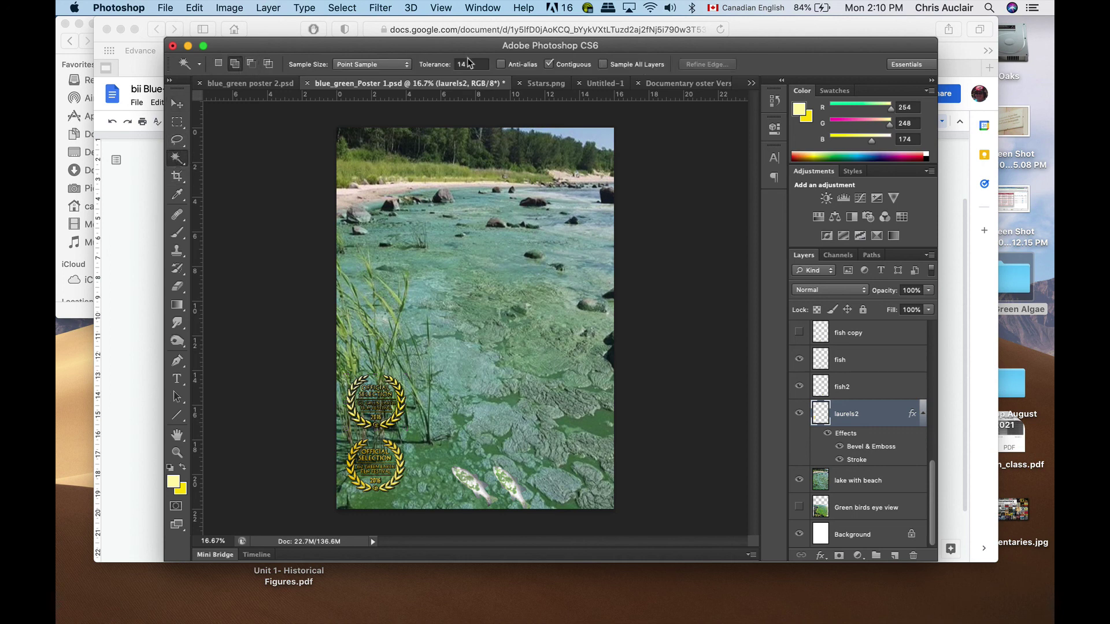